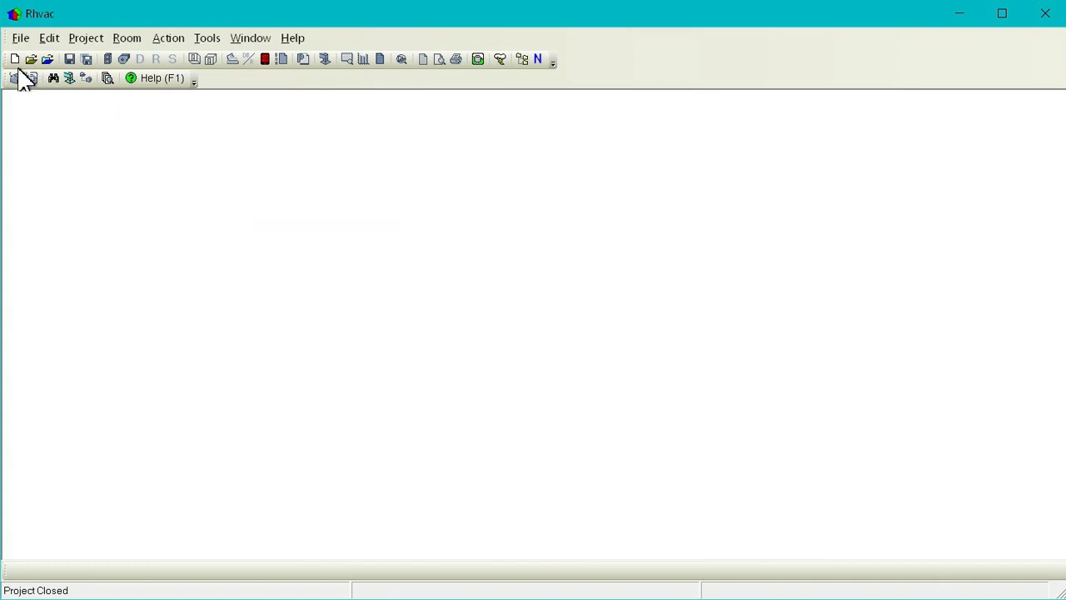
Create a new untitled project from Sample Rhvac 9.rh9 defaults, starting in Drawing Board mode
click(28, 79)
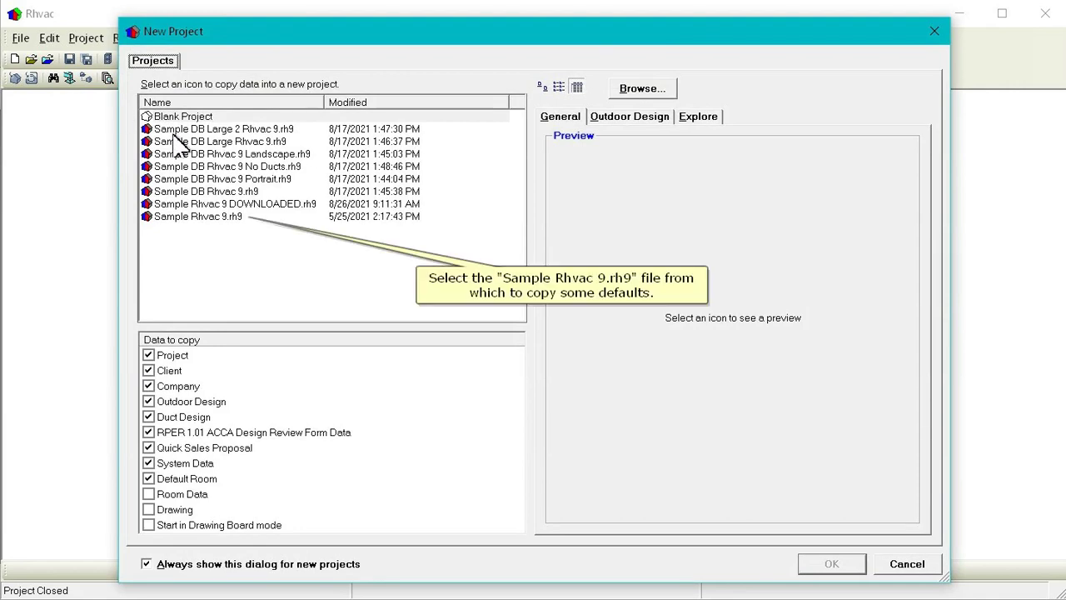
click(208, 217)
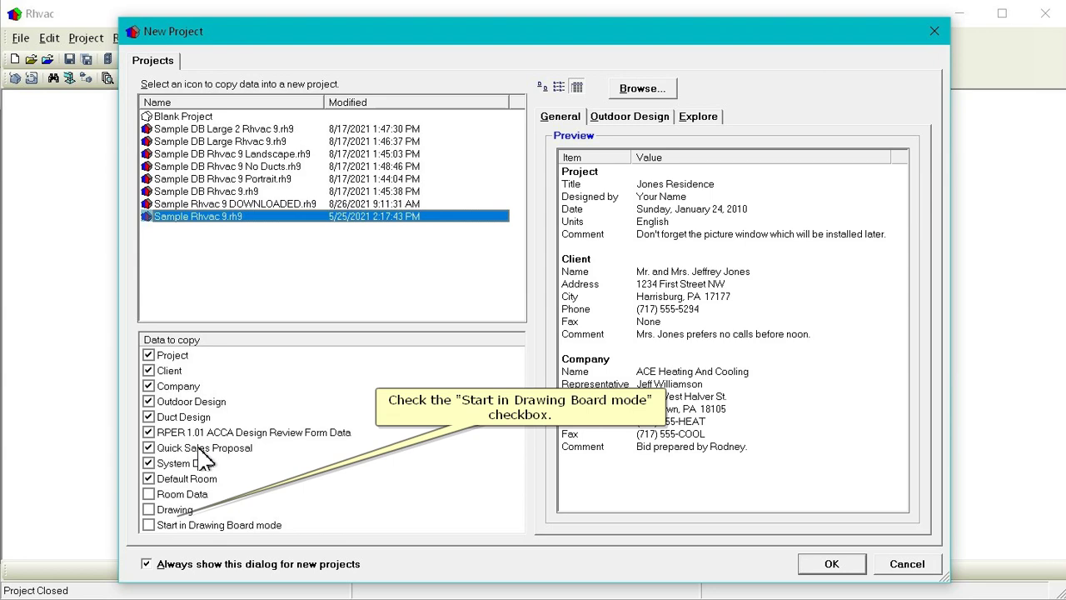
click(149, 525)
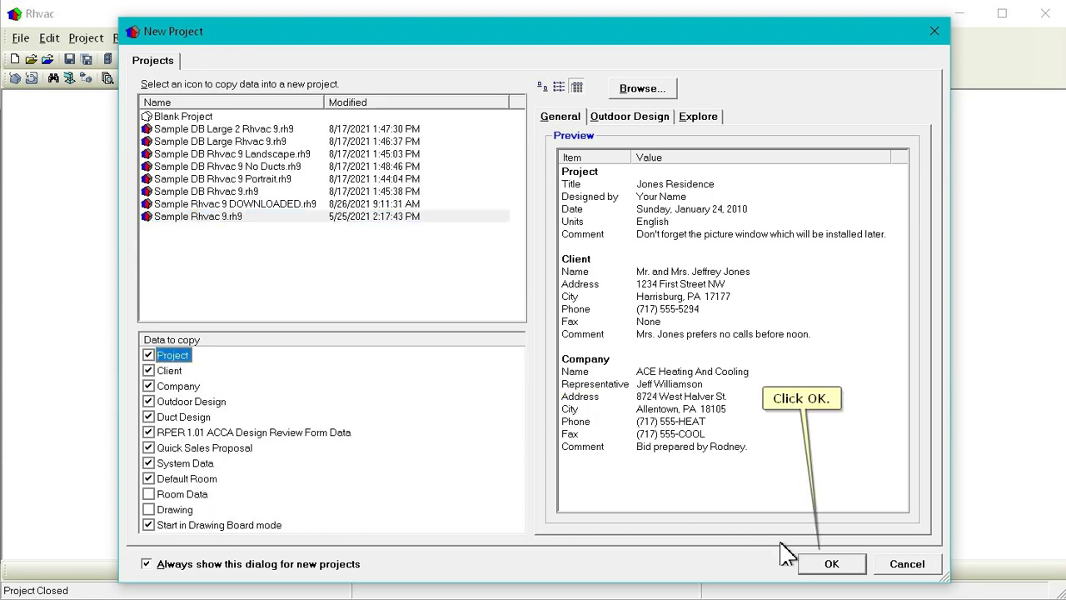
click(828, 564)
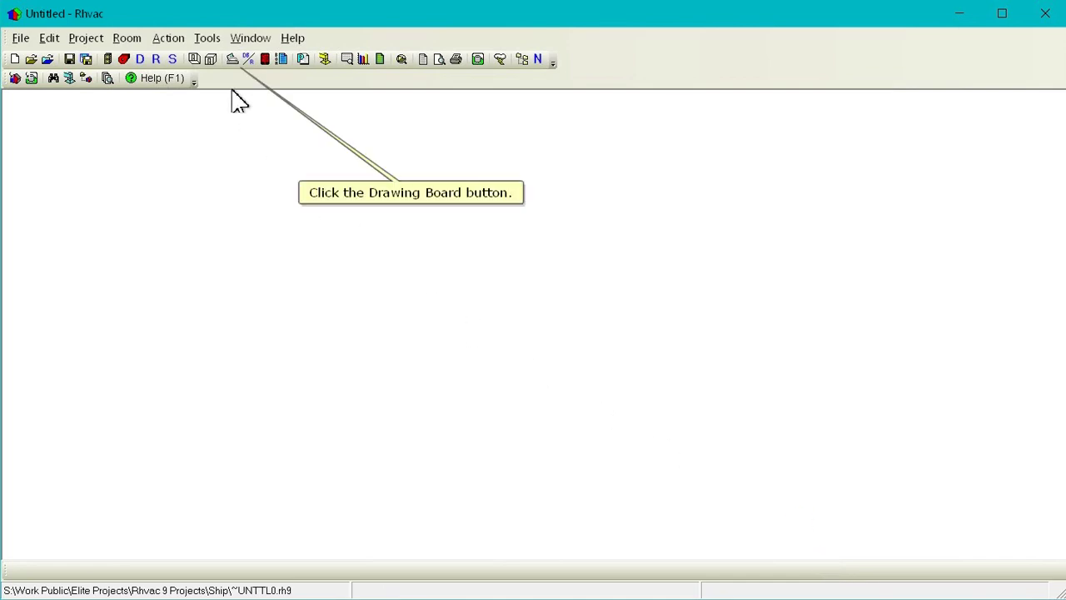
Start a new drawing stored inside the project and choose the 36 x 24 Qtr. Scale with Border template
click(233, 59)
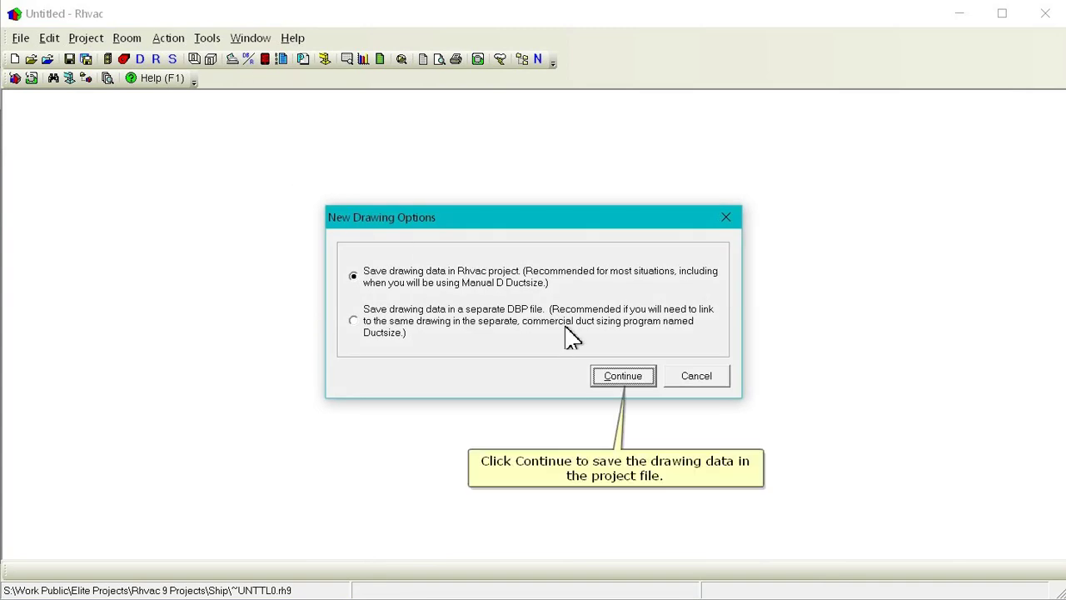
click(629, 374)
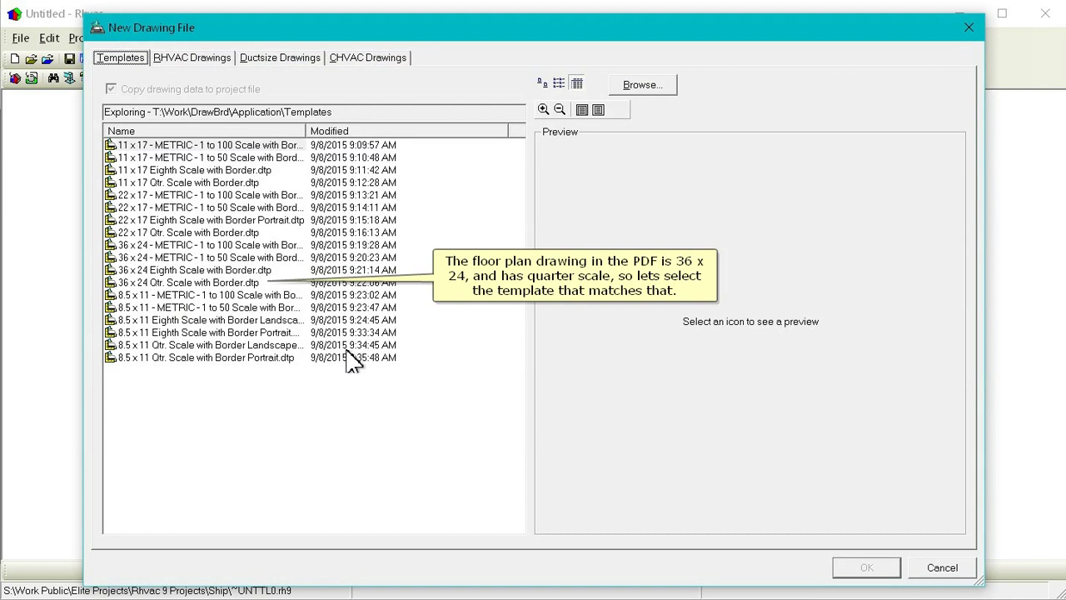
click(223, 284)
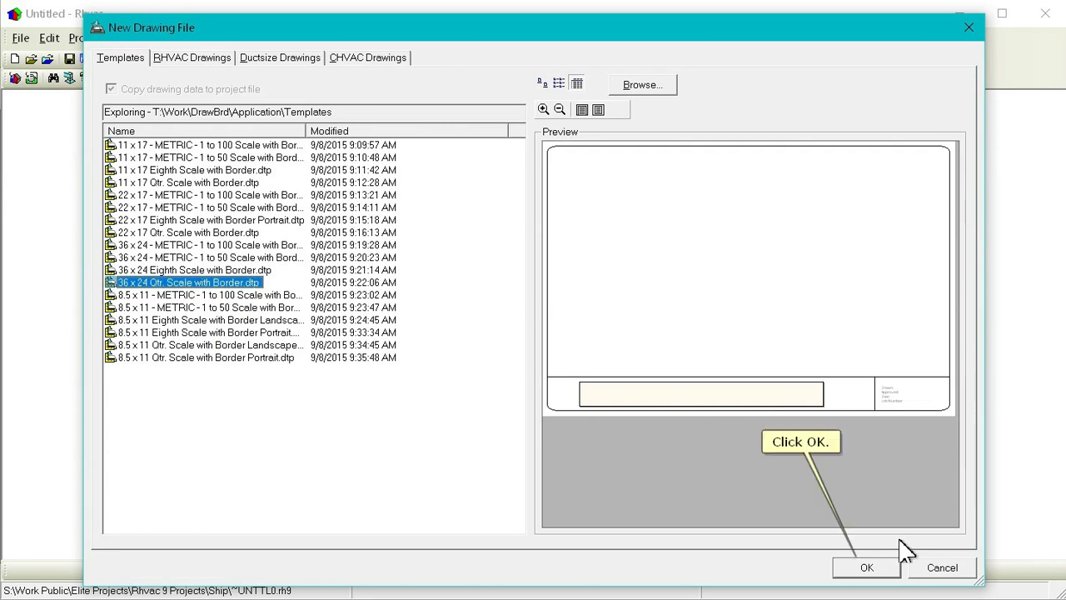
Create the drawing from the template, maximize the Drawing Board, and zoom to the whole bordered page
click(880, 570)
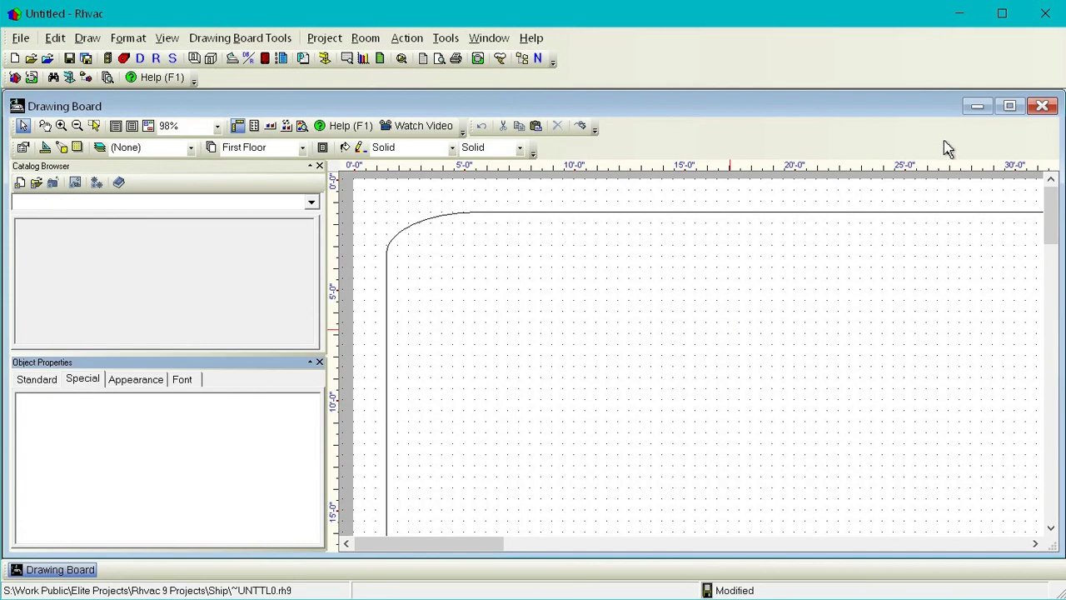
click(1010, 106)
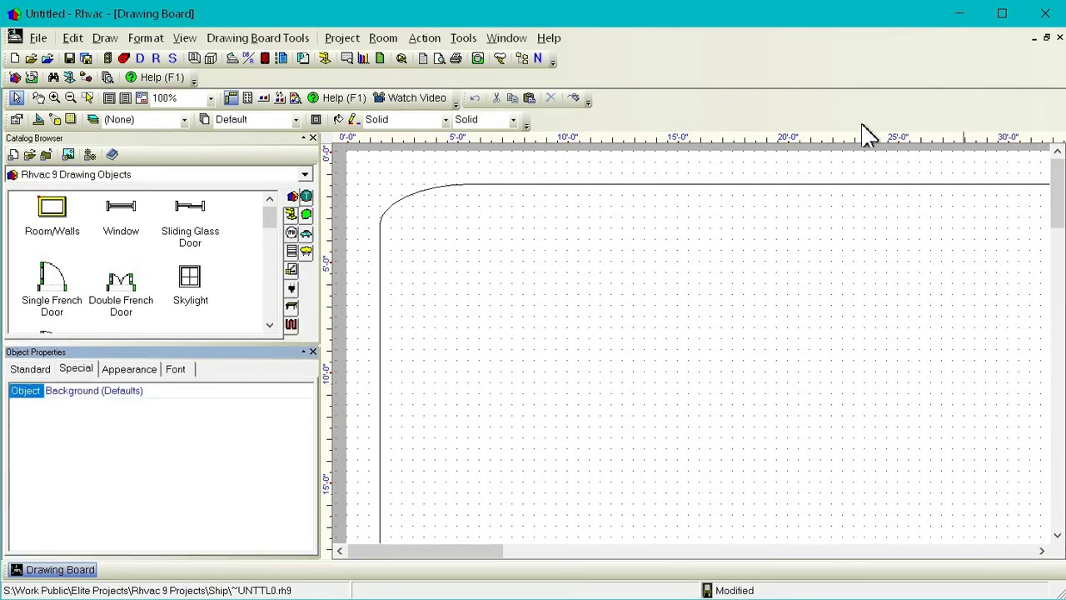
click(125, 98)
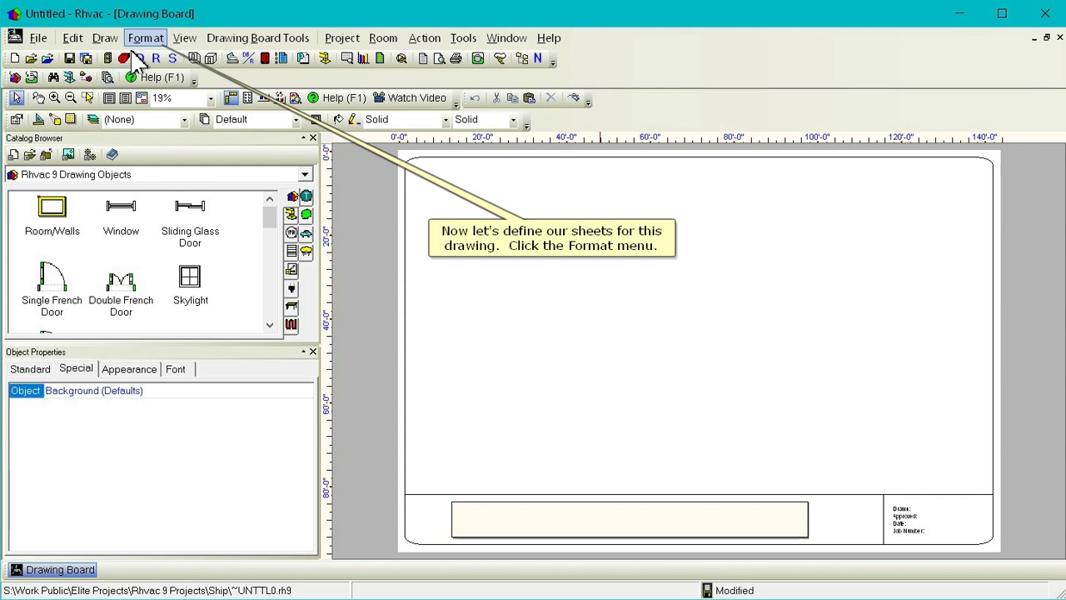
click(140, 39)
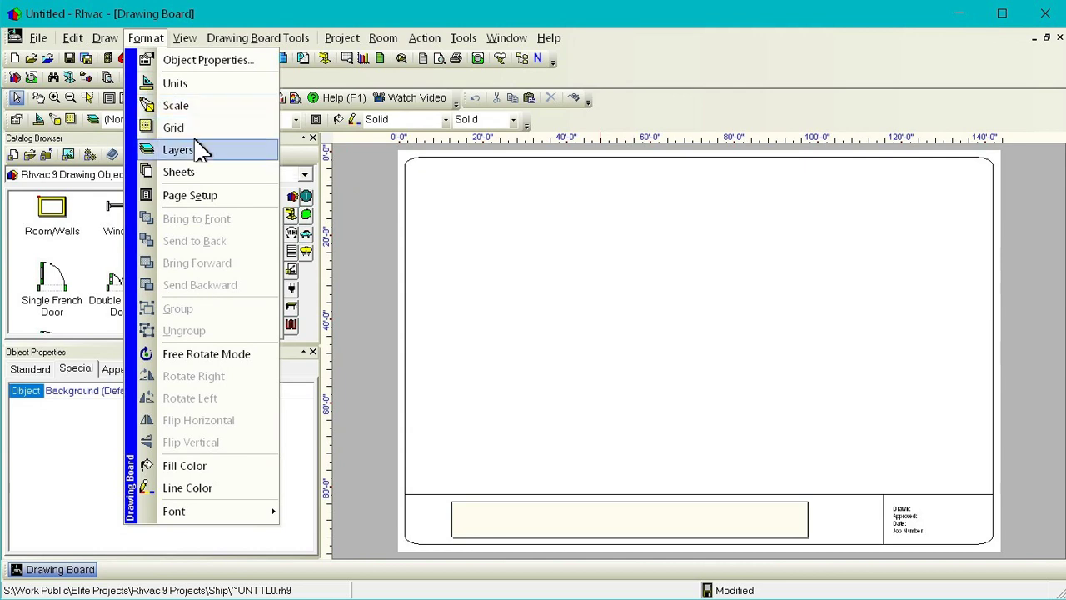
Rename the Default sheet to 'Border' and set it to be not visible when inactive
click(198, 171)
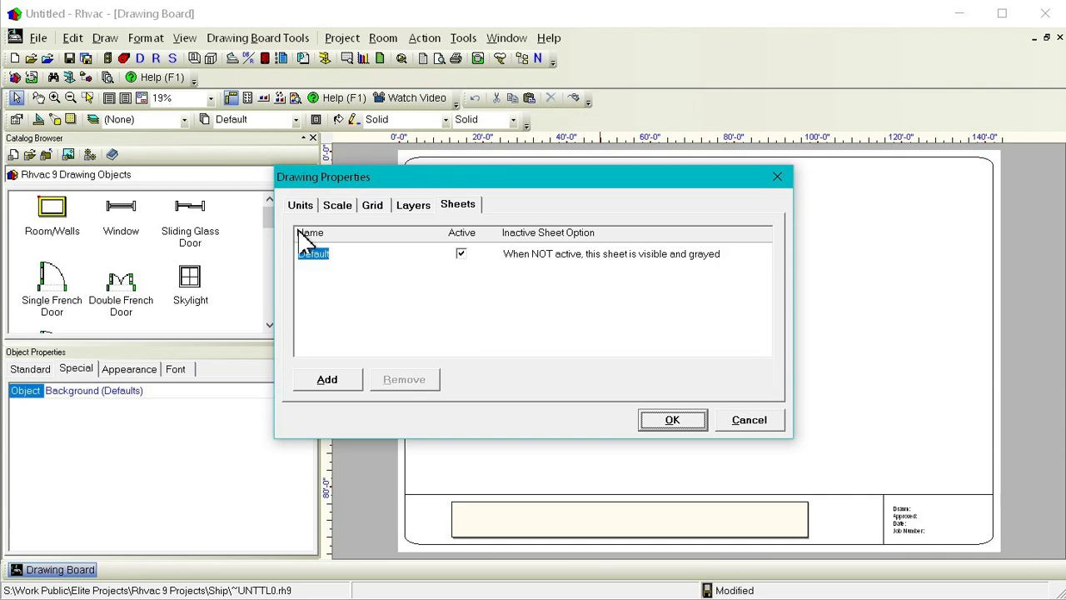
text(Border)
key(Return)
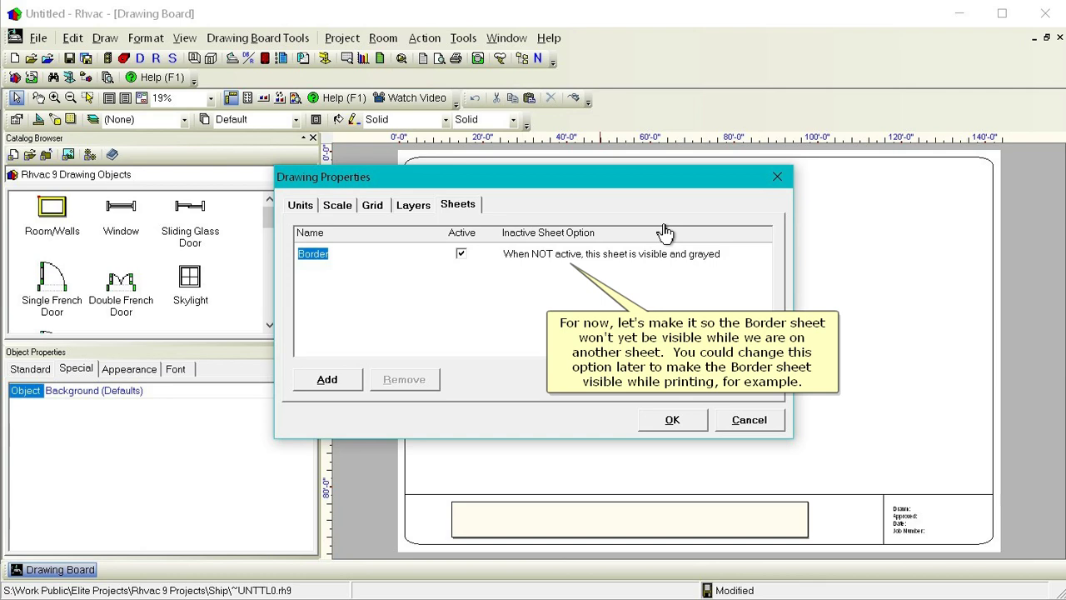
click(664, 254)
click(673, 278)
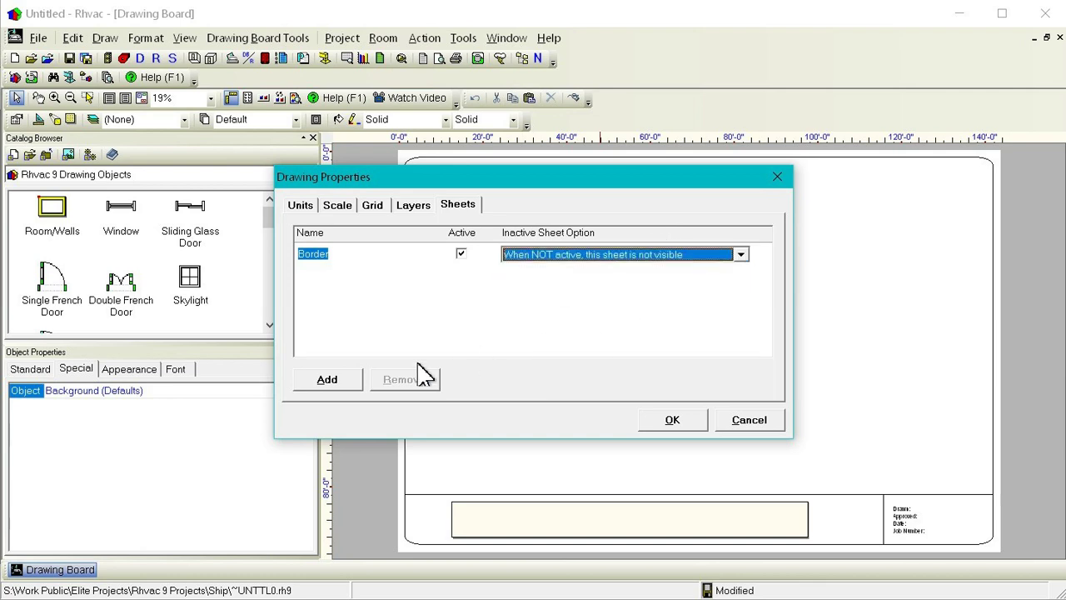
Add a 'First Floor PDF' sheet whose inactive option is 'visible and normal'
click(326, 380)
text(First Floor PDF)
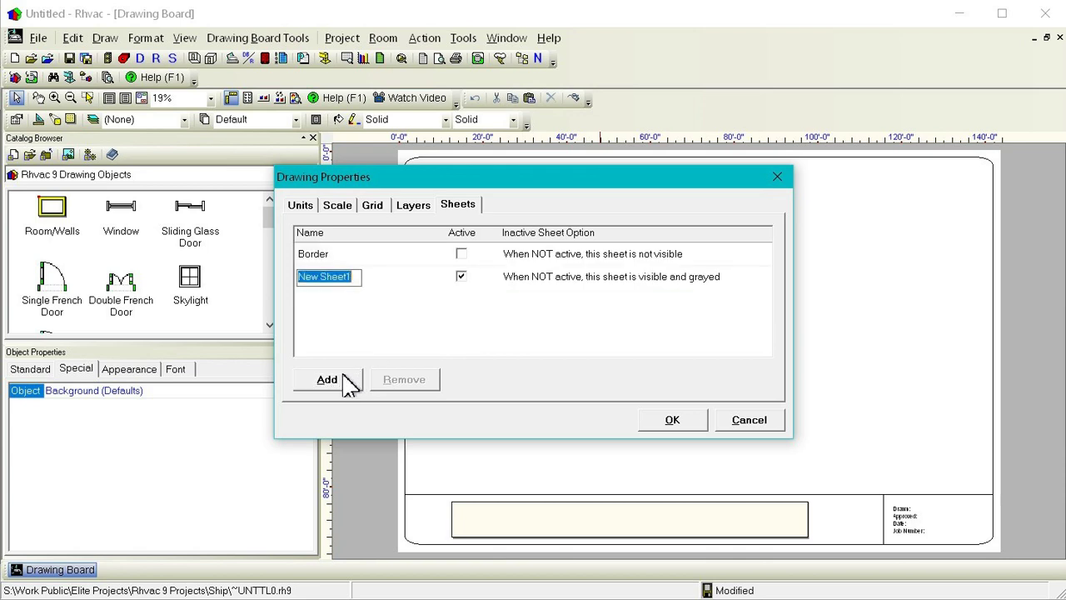
key(Return)
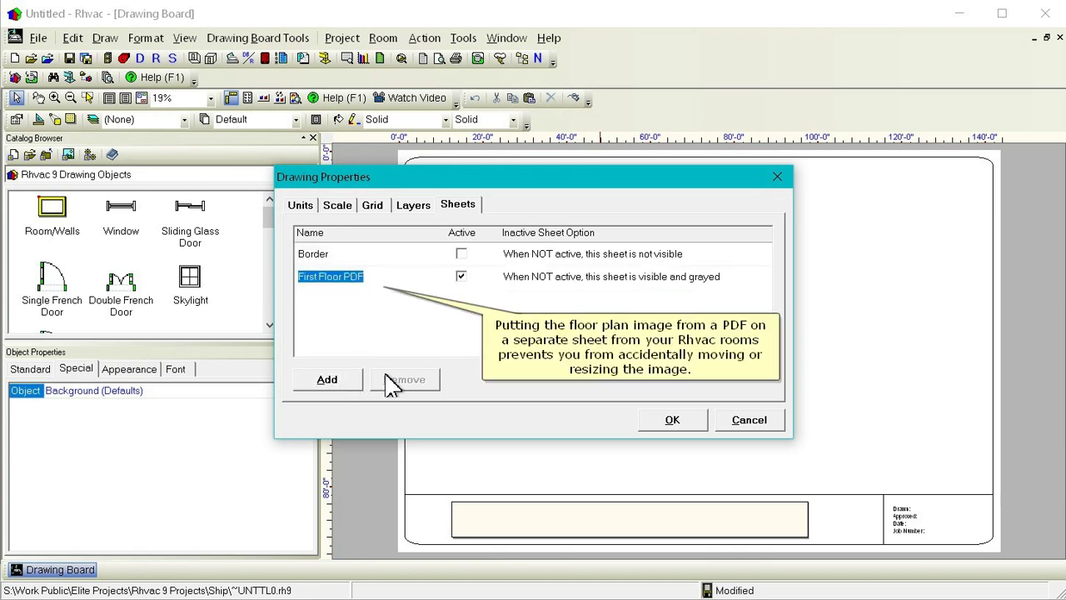
click(608, 283)
click(613, 283)
click(615, 301)
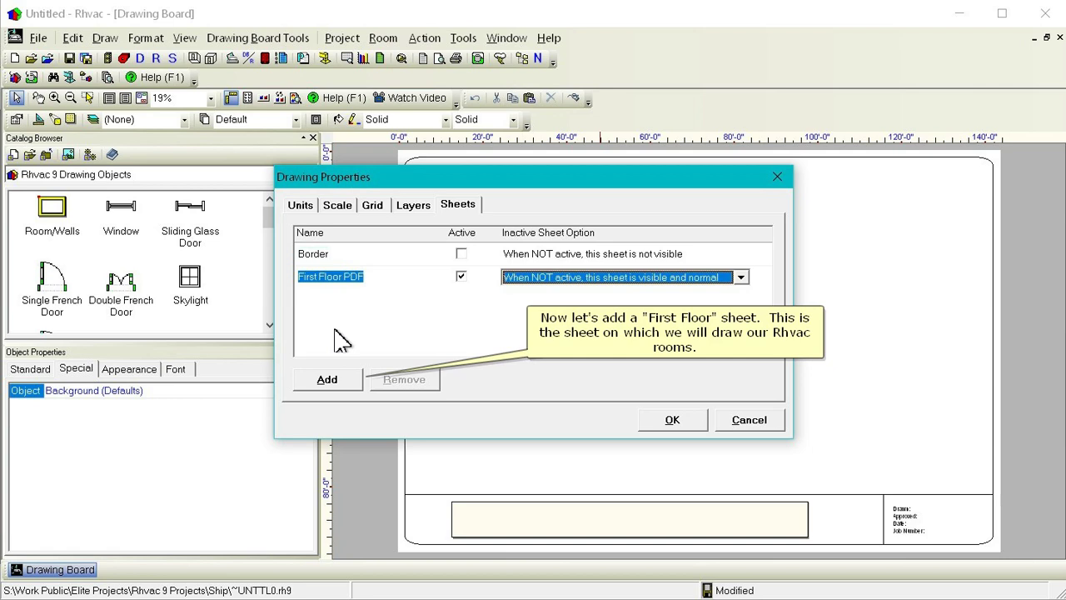
Add a 'First Floor' sheet hidden when inactive, make First Floor PDF active, and apply
click(316, 384)
text(First Floor)
key(Return)
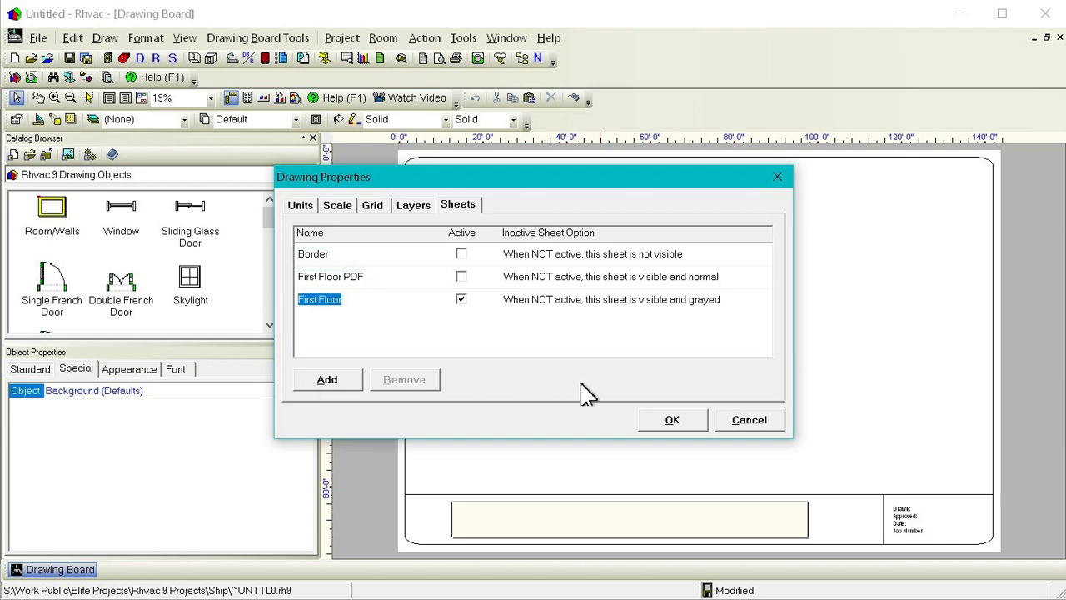
click(643, 323)
click(580, 337)
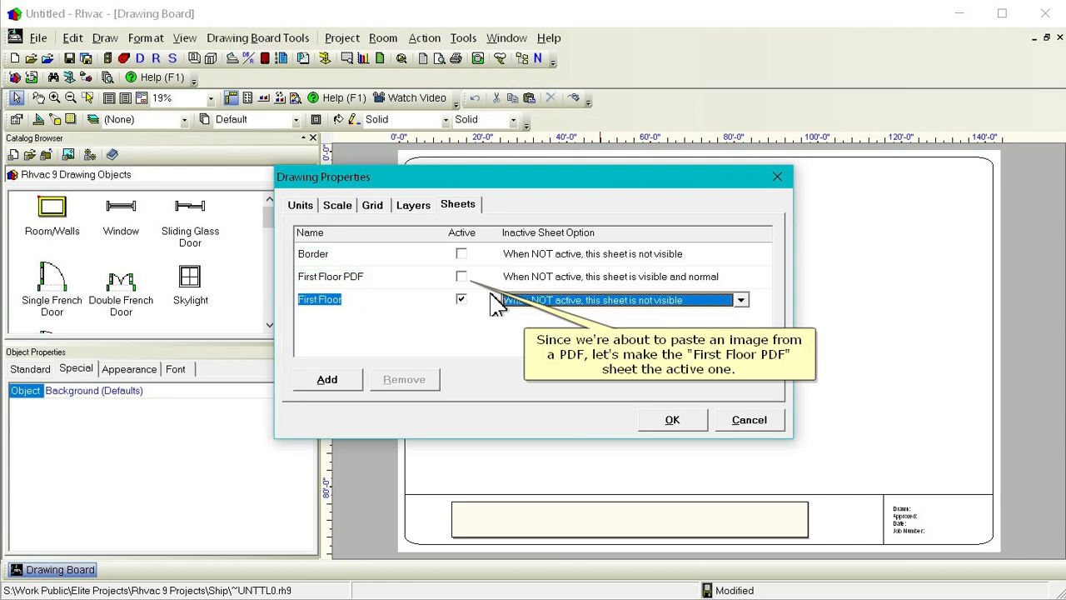
click(462, 275)
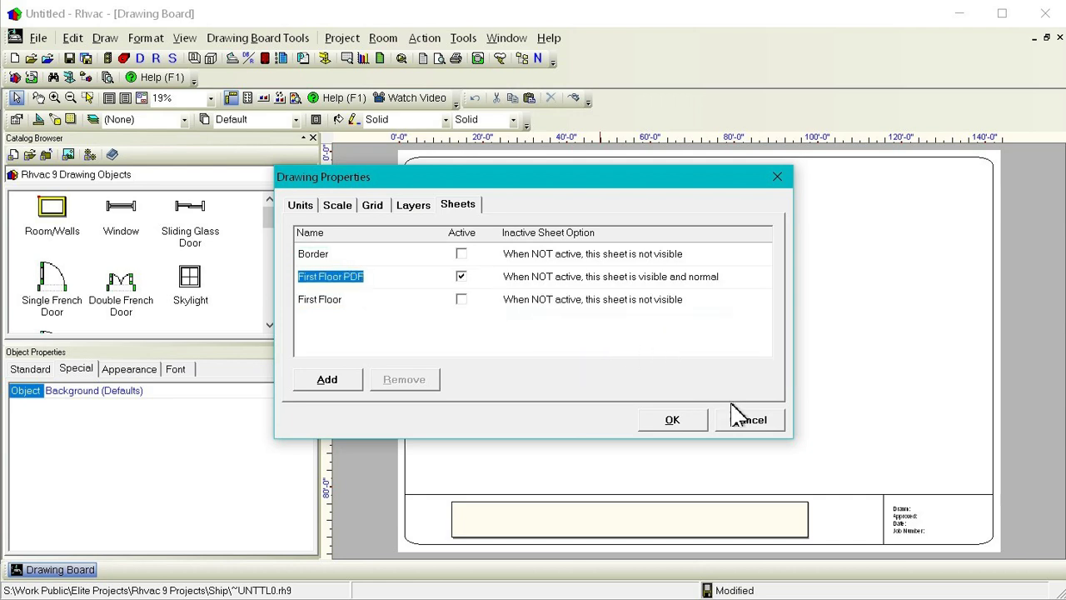
click(671, 421)
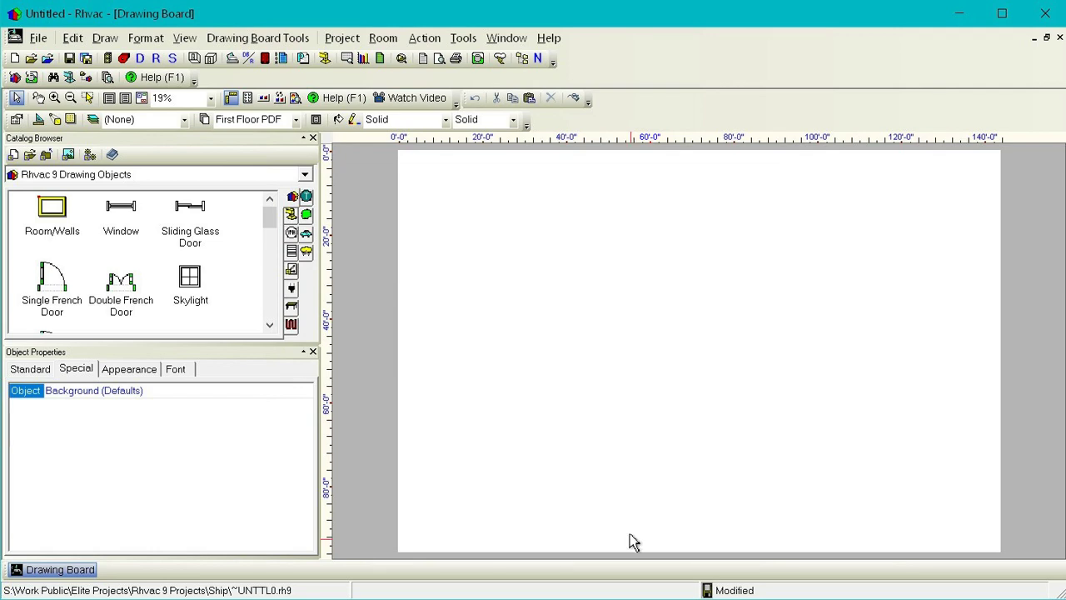
Snapshot-copy only the floor plan from page 3 of 19163_CD_for_BID, then return to Rhvac
key(alt+Tab)
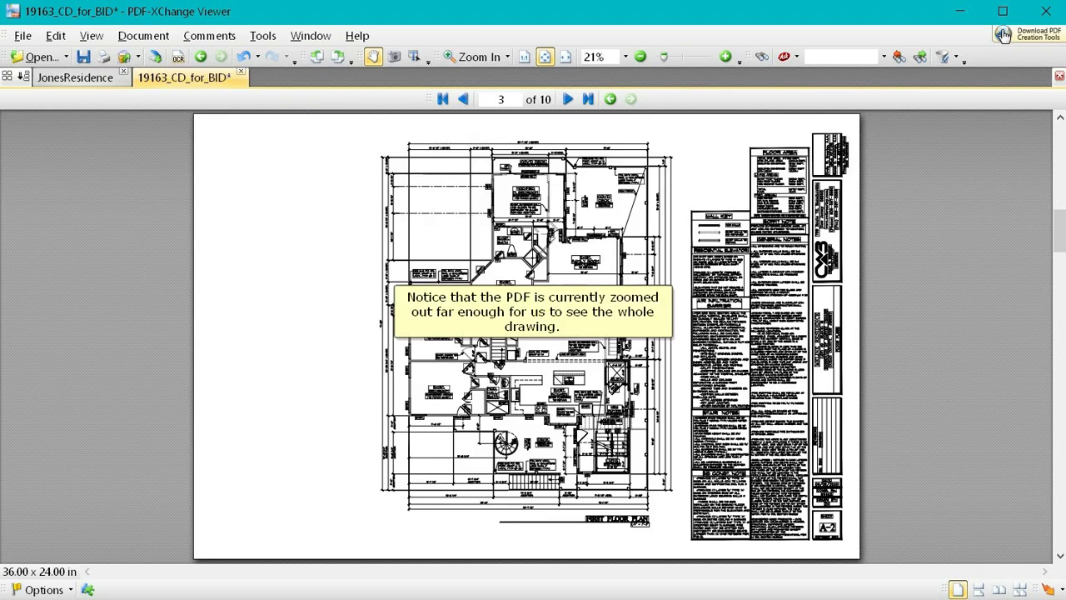
click(265, 37)
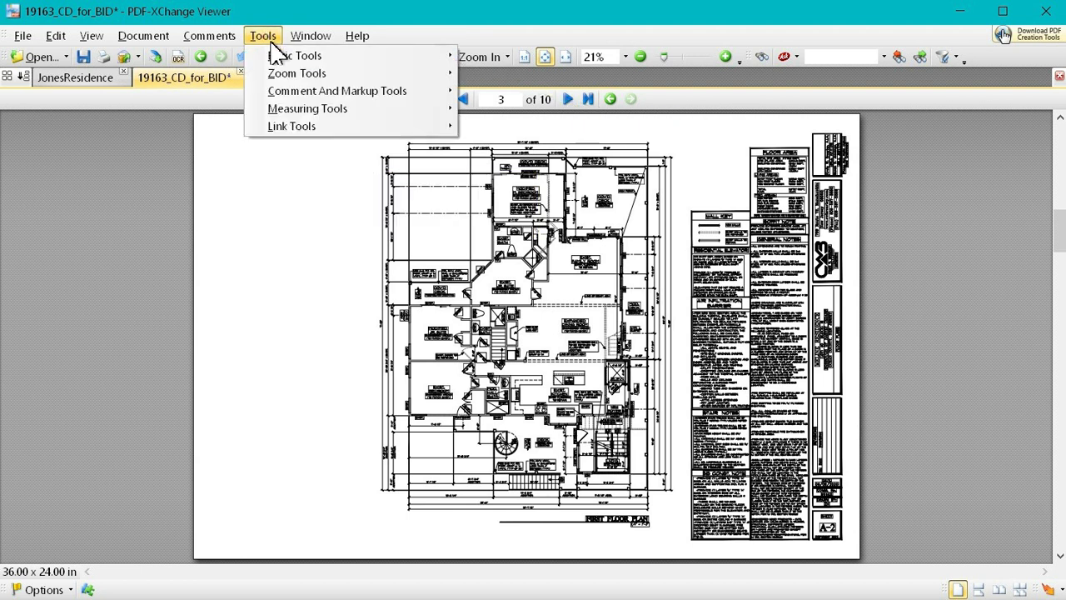
mouse_move(400, 61)
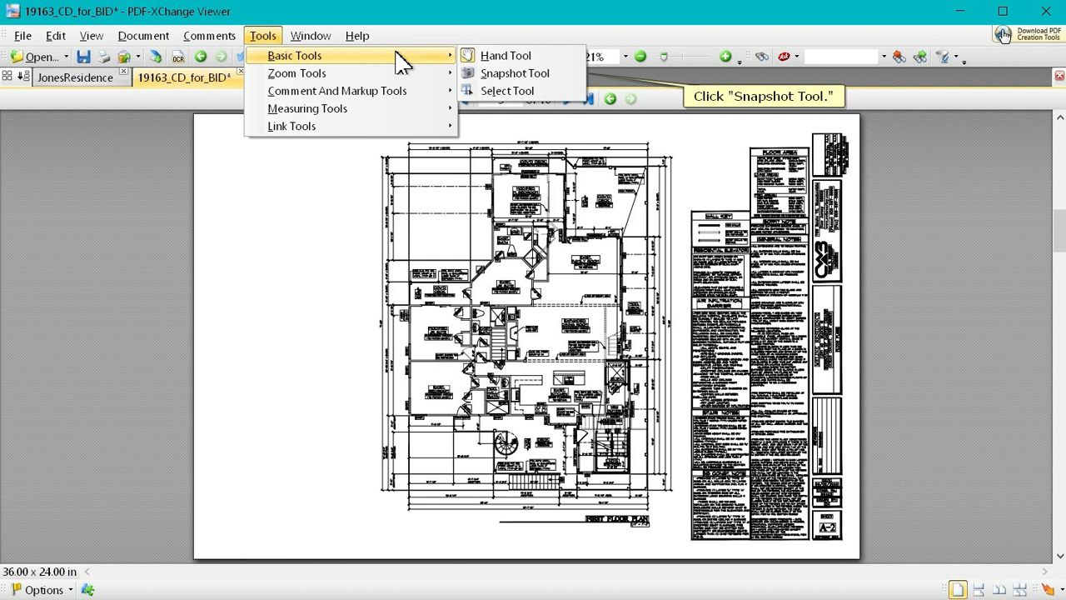
click(505, 74)
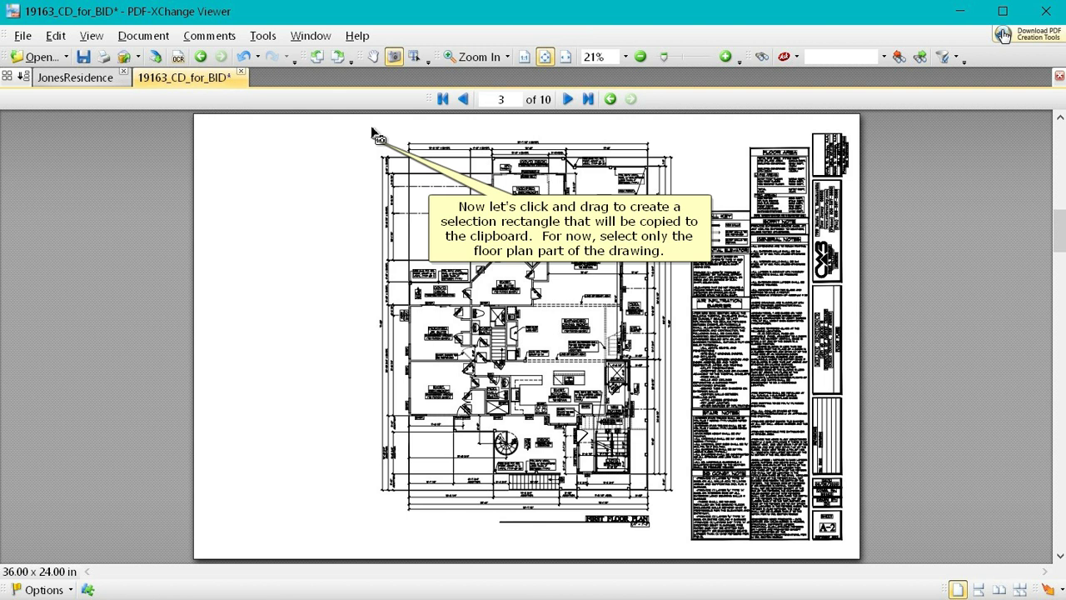
drag(367, 129, 679, 534)
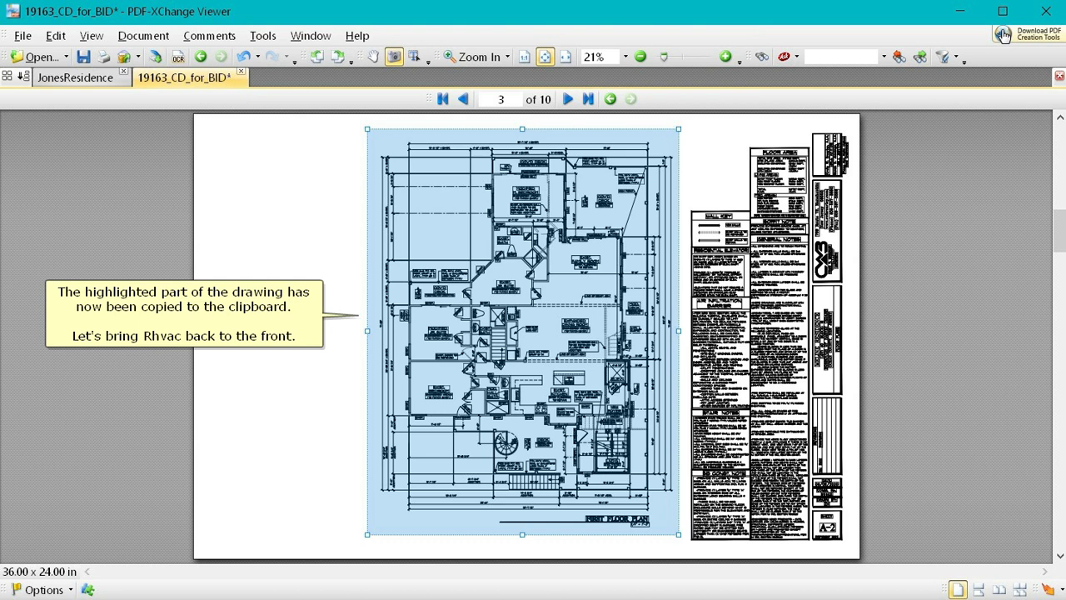
key(alt+Tab)
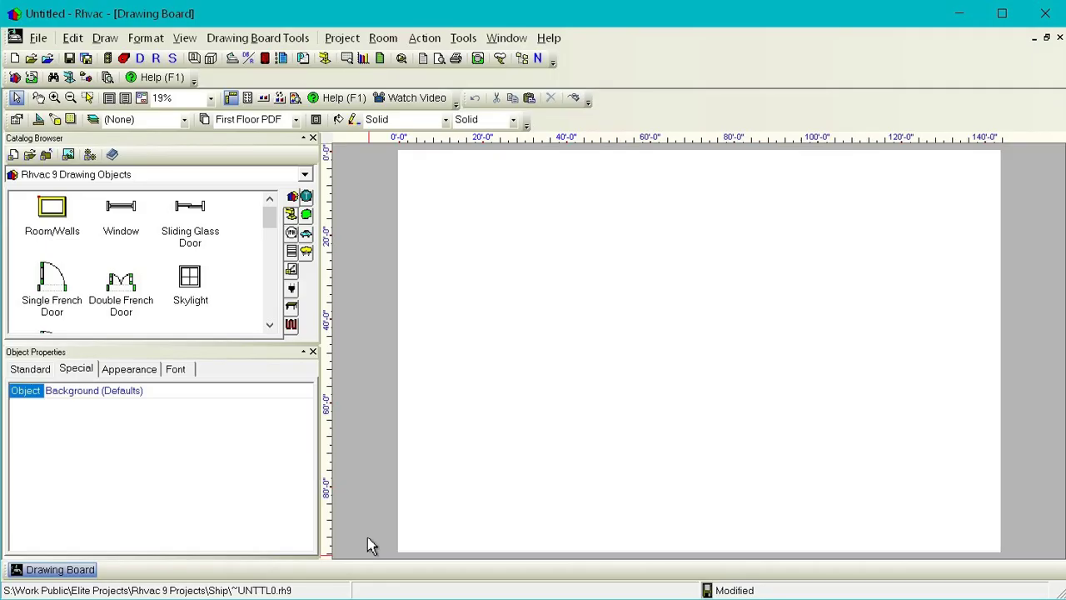
Paste the copied floor plan onto the drawing and convert it to a monochrome image
click(73, 39)
click(149, 127)
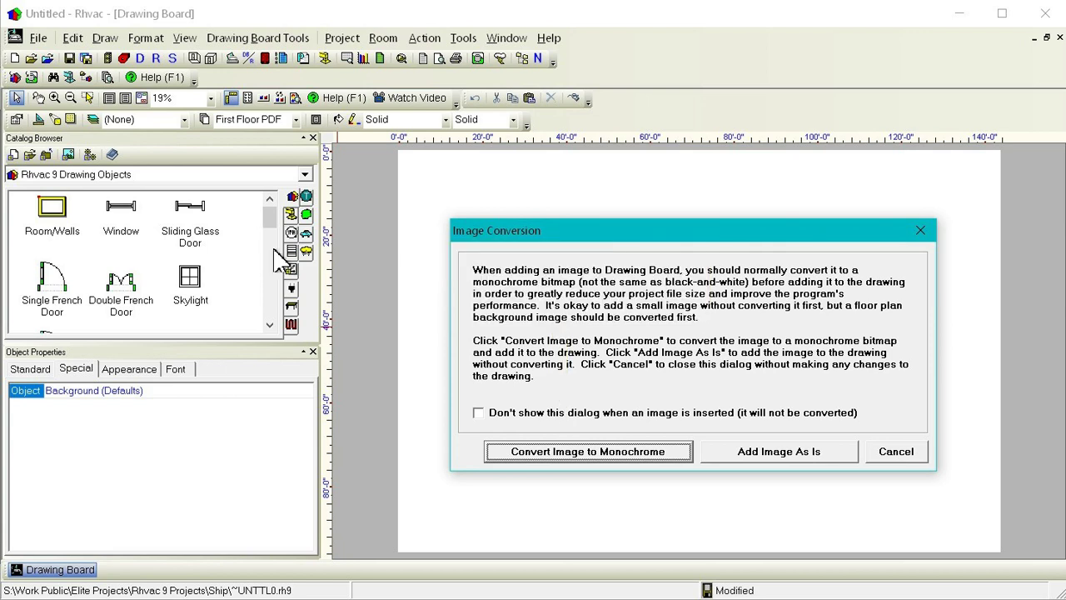
click(676, 454)
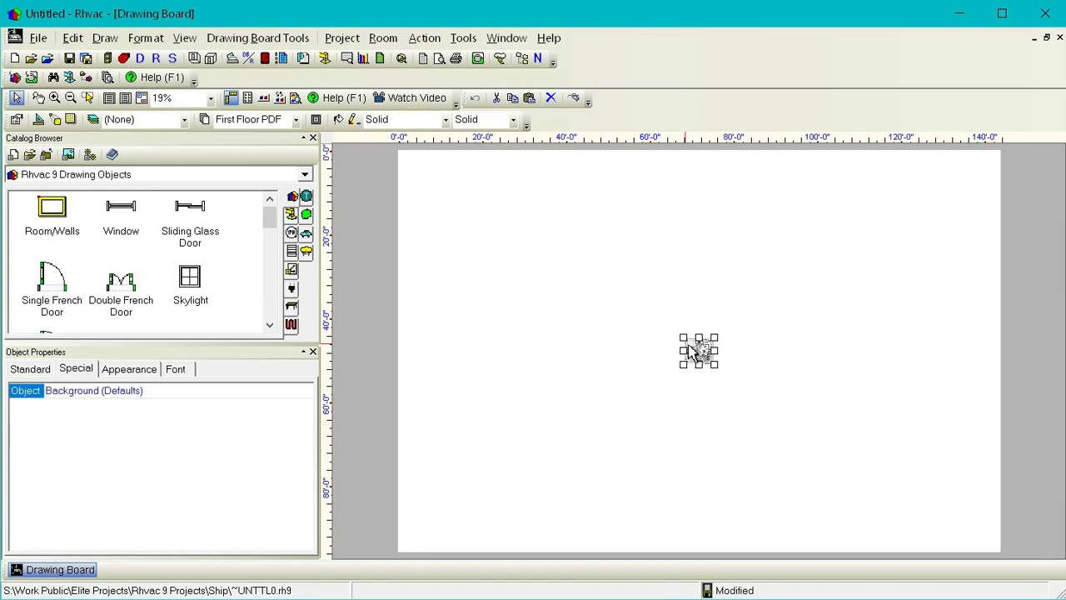
Stretch the floor plan image's corners outward to span most of the page, then check its detail
drag(681, 339, 552, 157)
drag(714, 364, 839, 541)
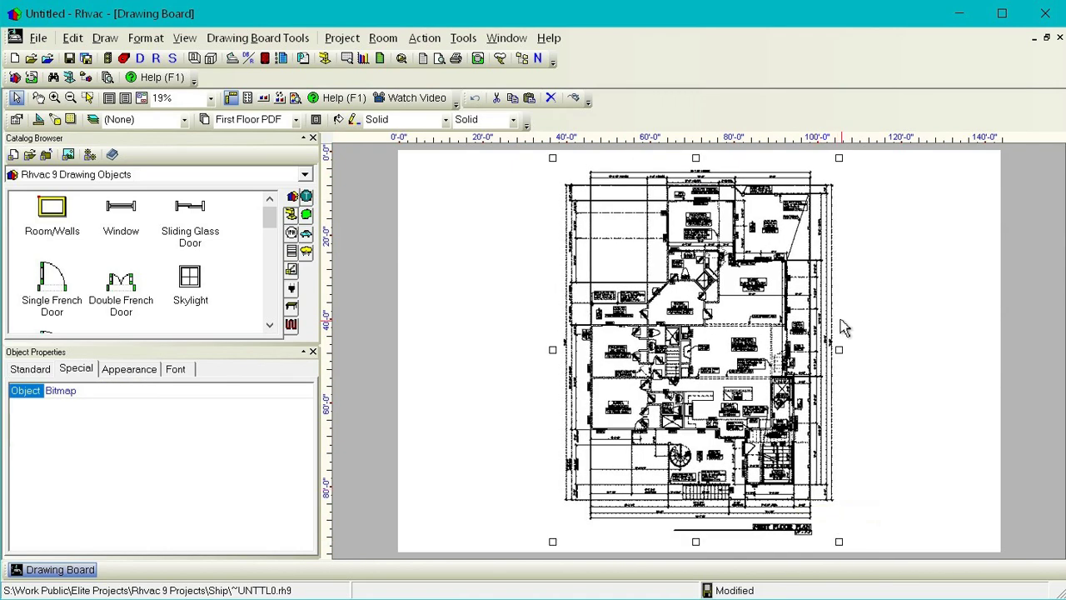
click(865, 333)
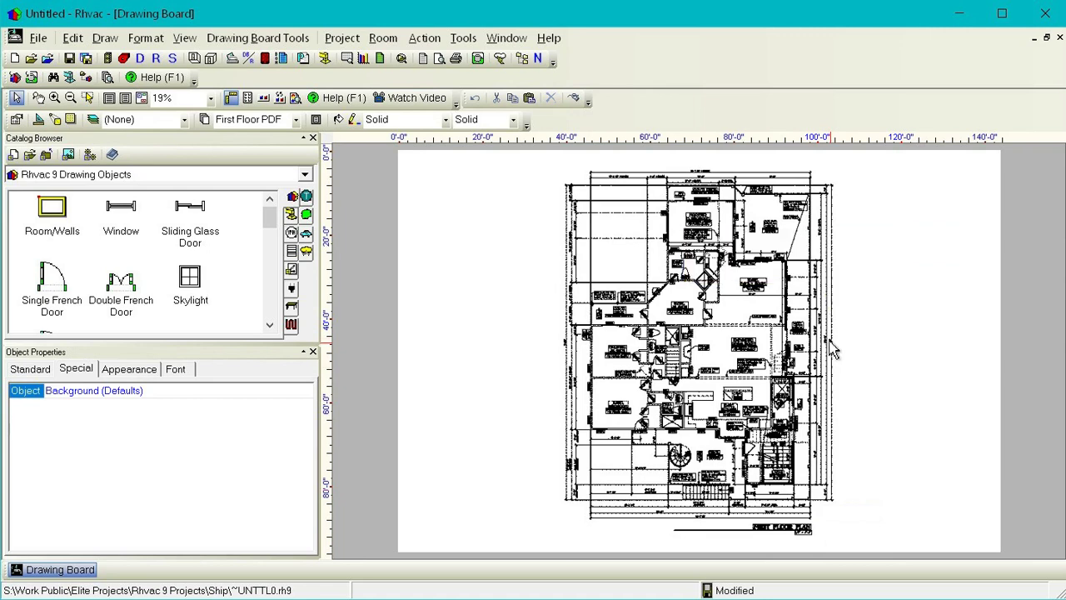
scroll(833, 350, up, 5)
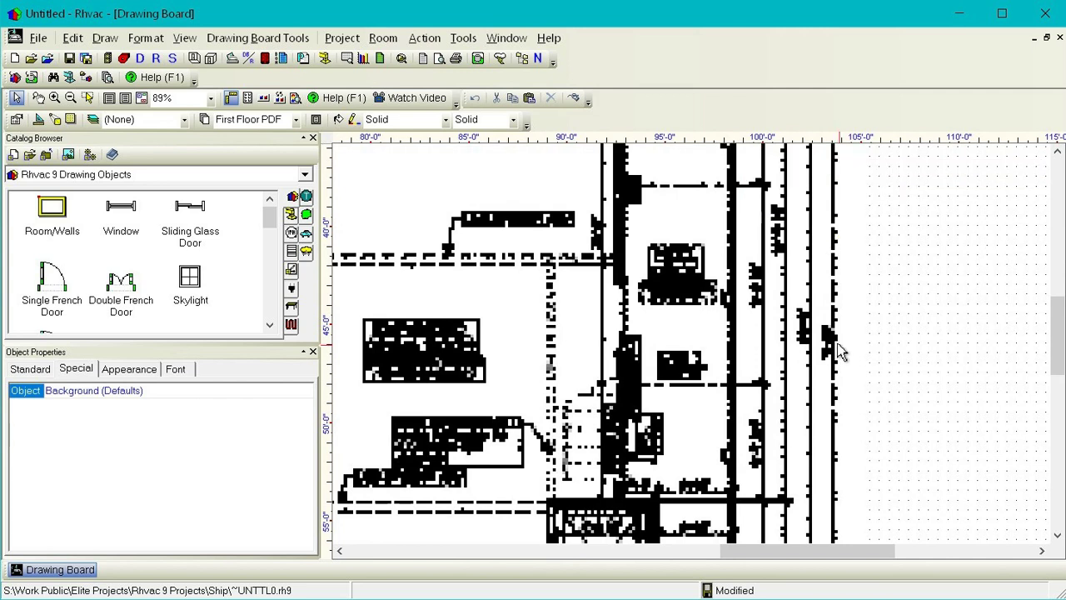
scroll(835, 349, down, 6)
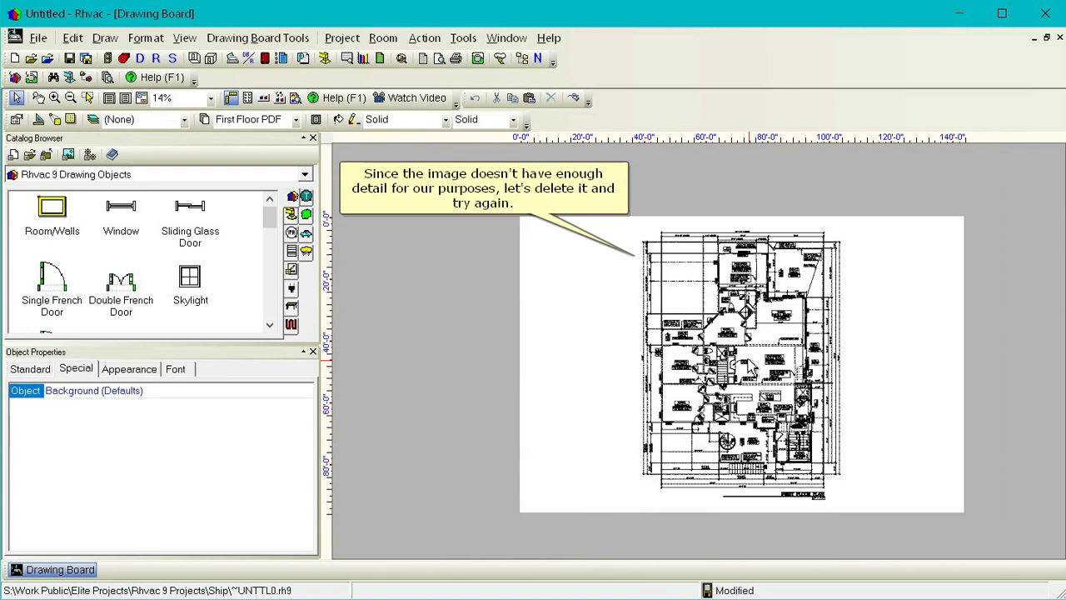
Delete the low-detail floor plan bitmap and zoom back to the whole page
click(749, 363)
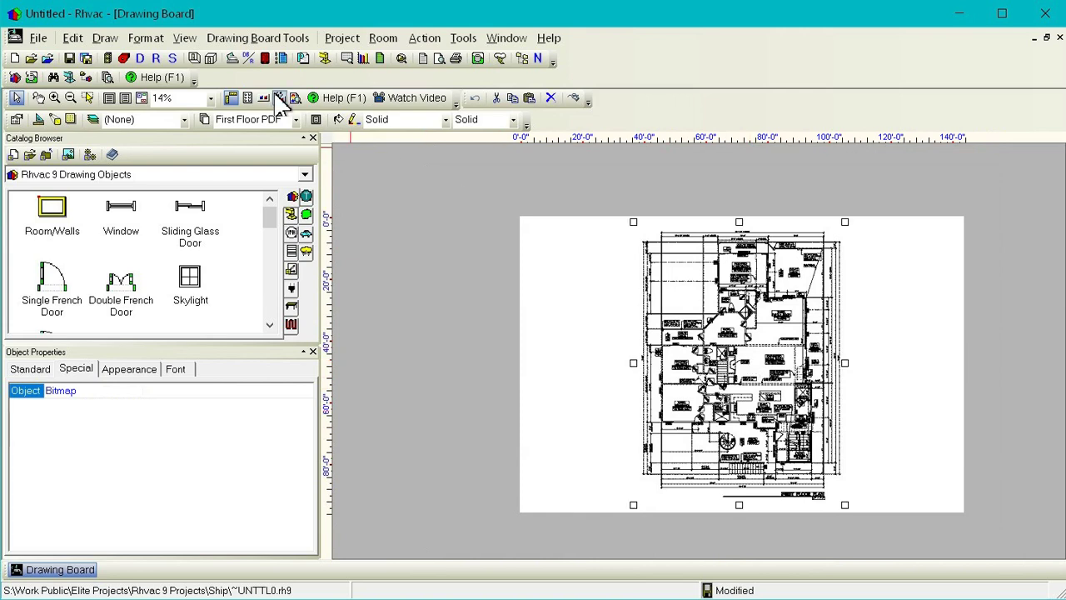
click(73, 38)
click(133, 147)
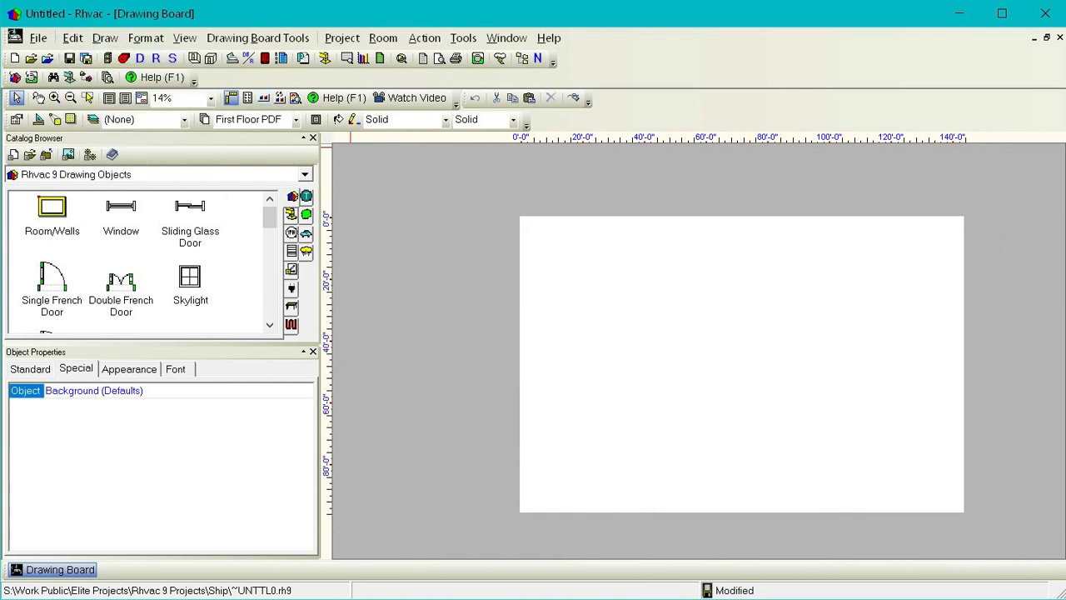
click(126, 99)
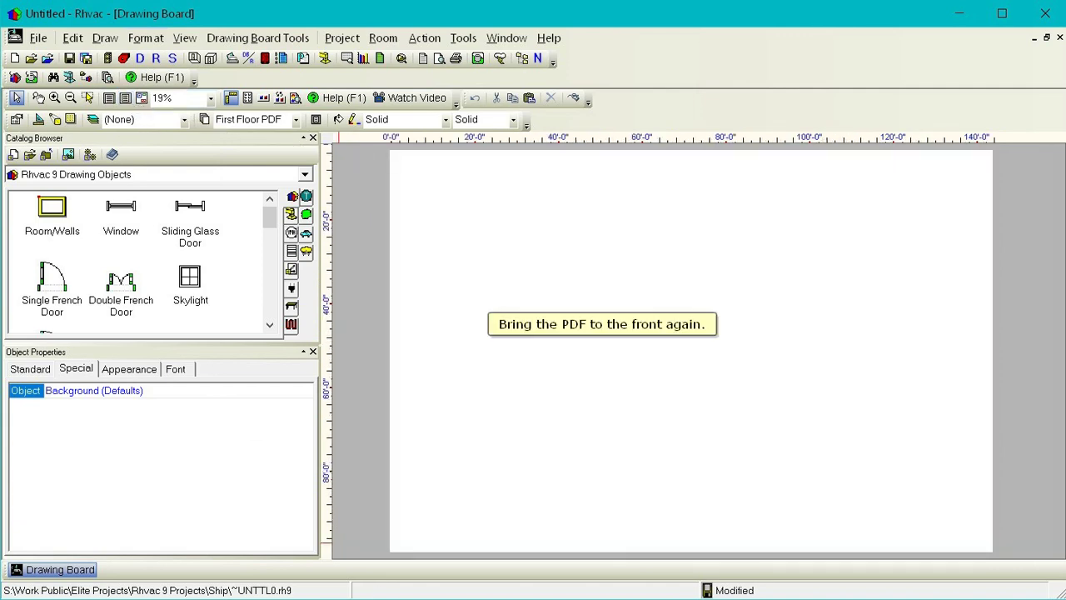
Zoom PDF-XChange Viewer to 100%, copy the floor-plan selection again, and return to Rhvac
click(655, 595)
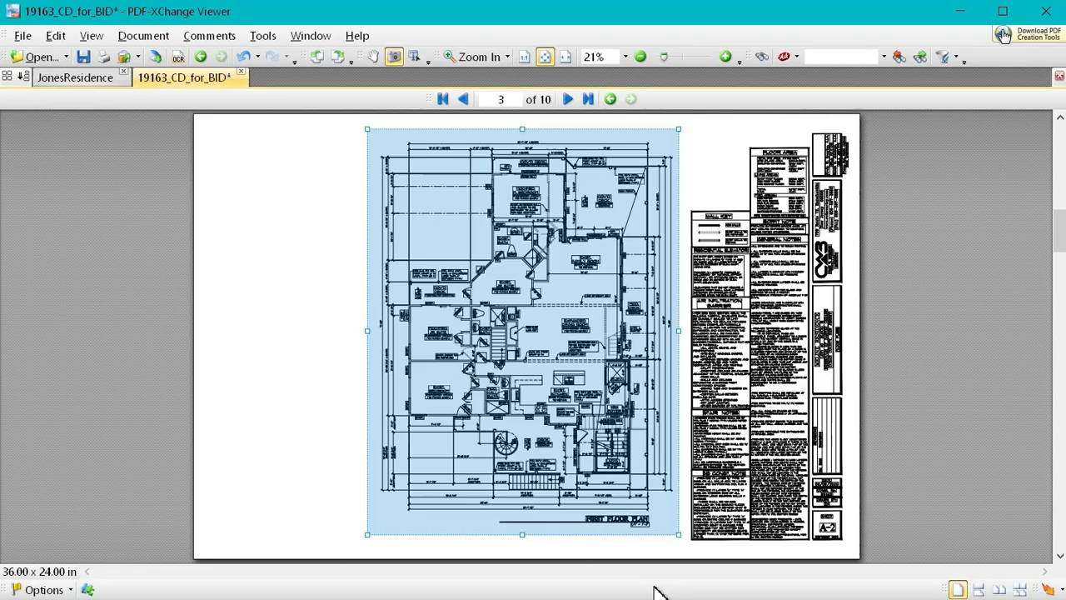
click(724, 56)
click(725, 56)
click(724, 57)
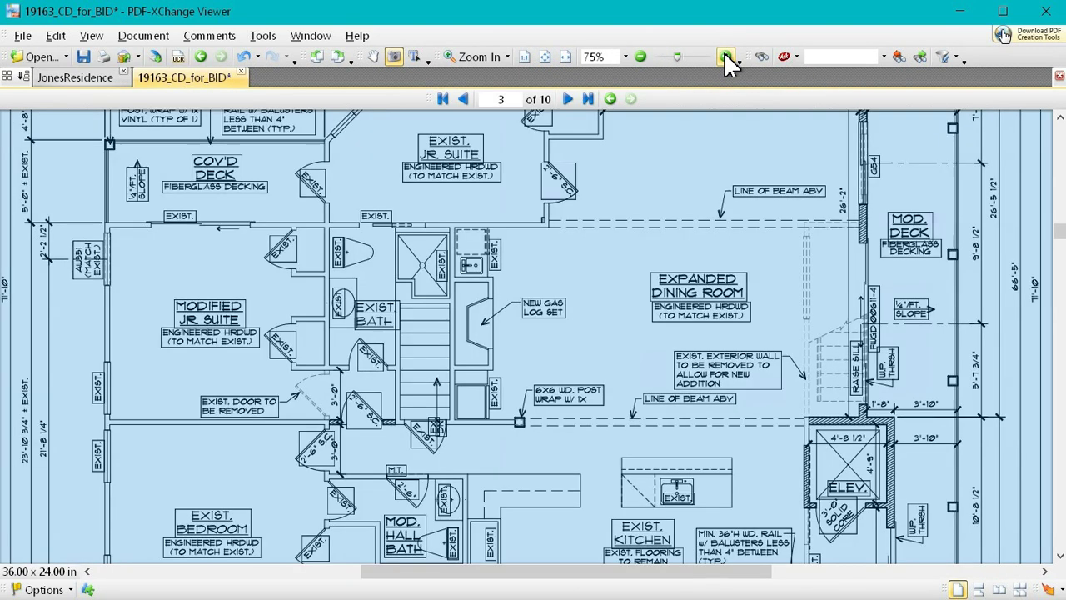
click(725, 57)
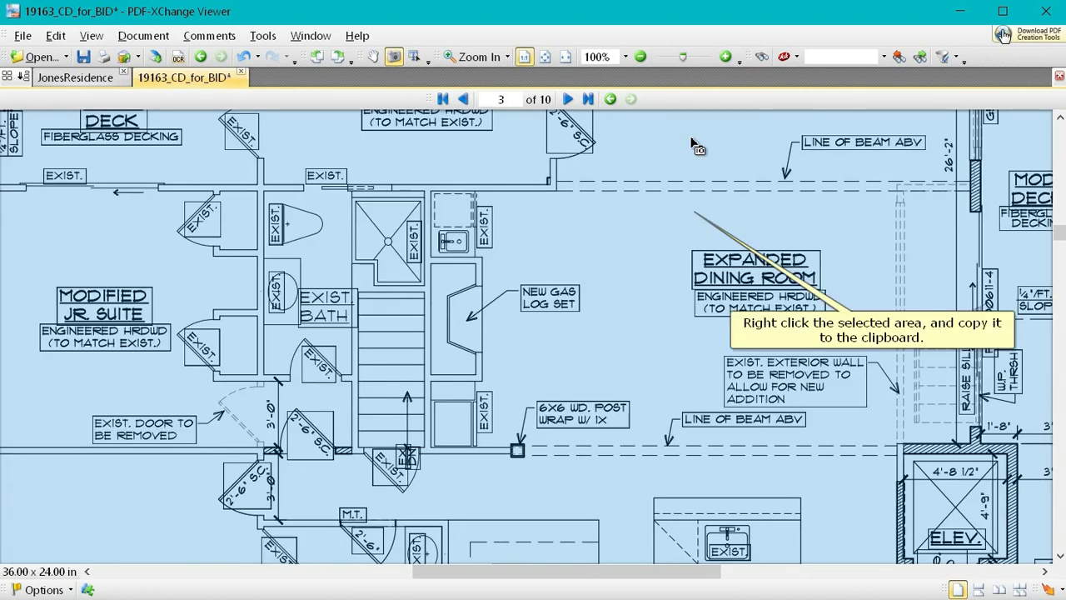
right_click(676, 163)
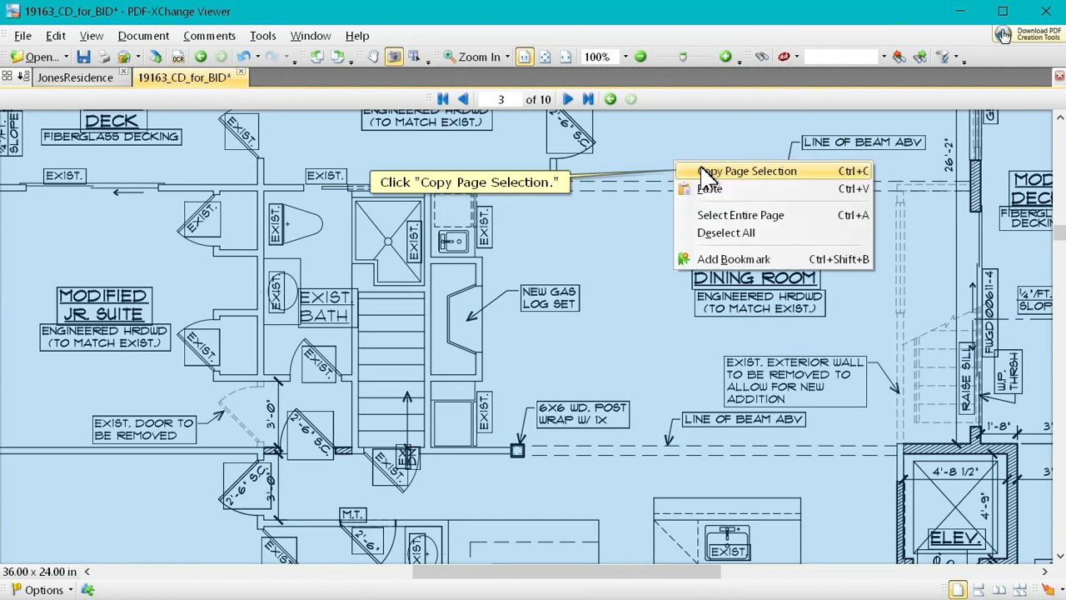
click(706, 173)
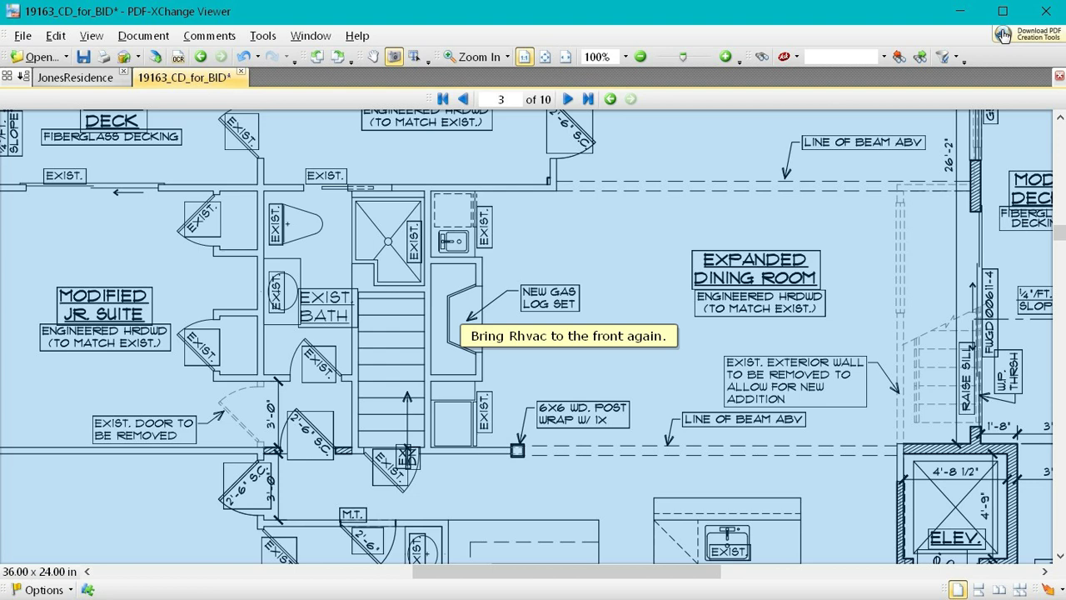
key(alt+Tab)
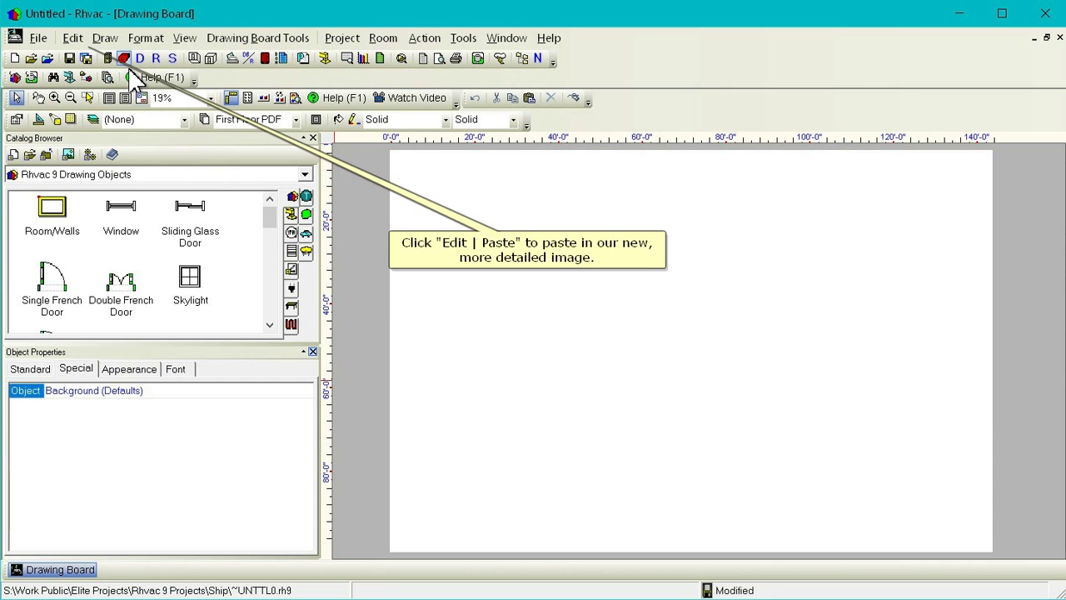
Paste the detailed floor plan into Rhvac and convert it to monochrome
click(74, 38)
click(114, 119)
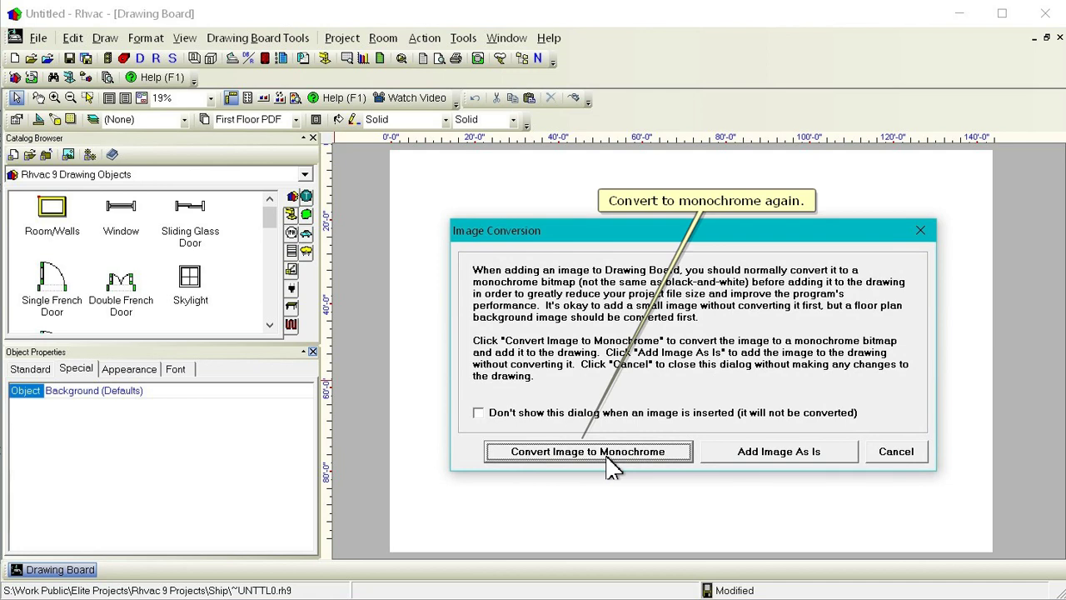
click(607, 460)
Stretch the floor-plan image's corners outward to roughly fill the drawing page
drag(626, 289, 520, 161)
drag(781, 430, 811, 538)
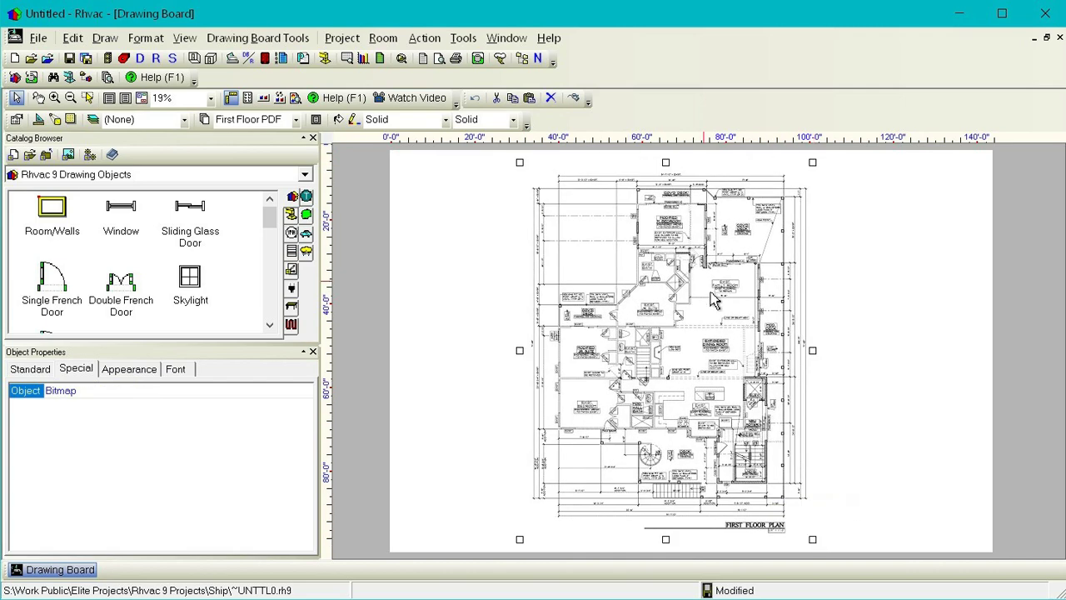
click(868, 328)
scroll(808, 374, up, 3)
scroll(795, 424, up, 3)
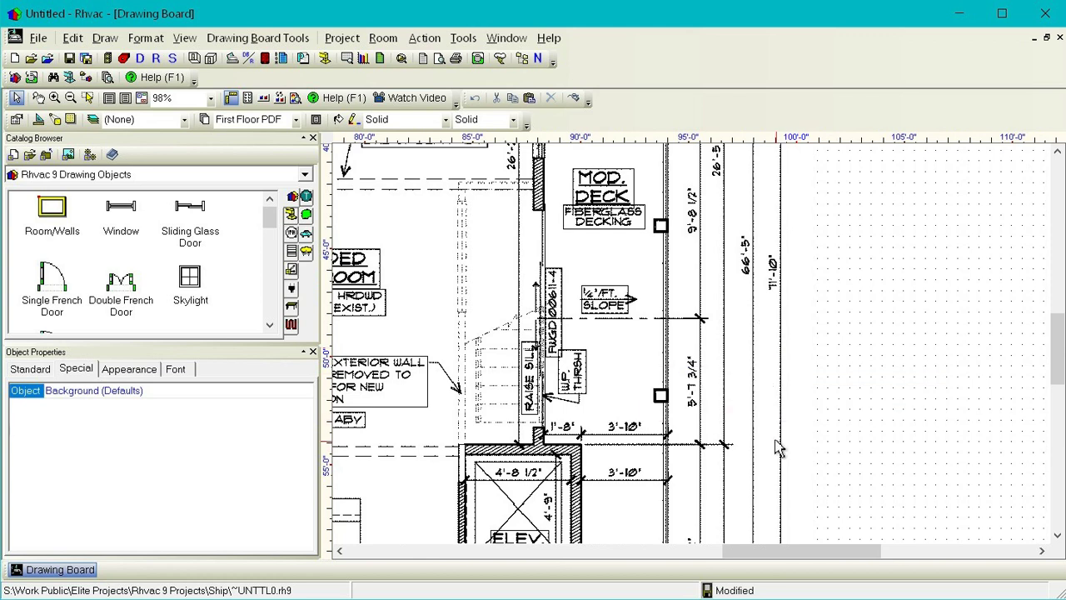
scroll(779, 447, down, 6)
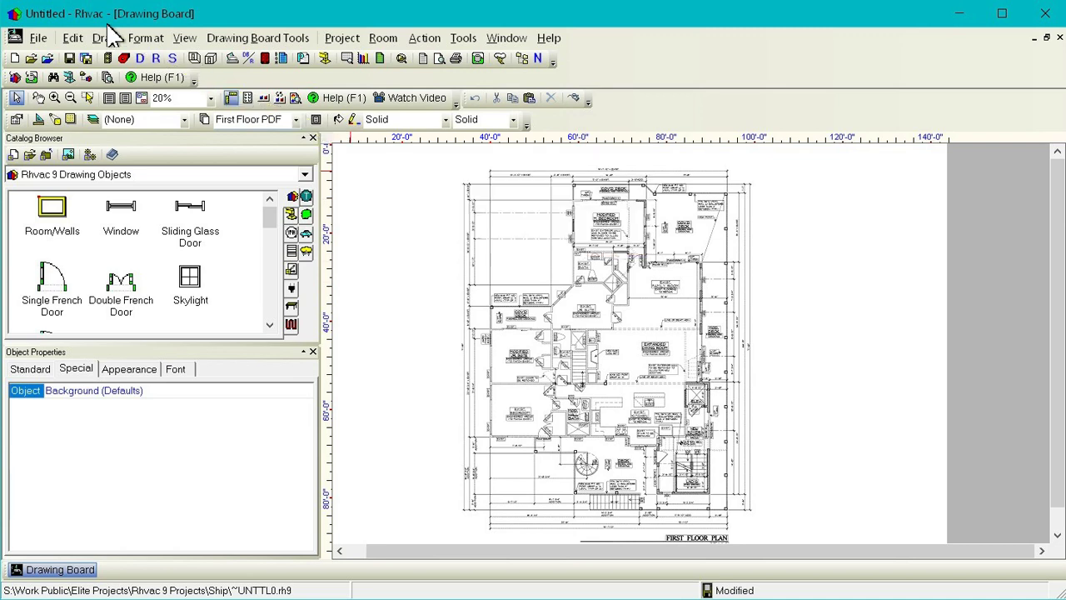
Draw a vertical dimension line beside the plan's right side and a horizontal one across its top
click(107, 38)
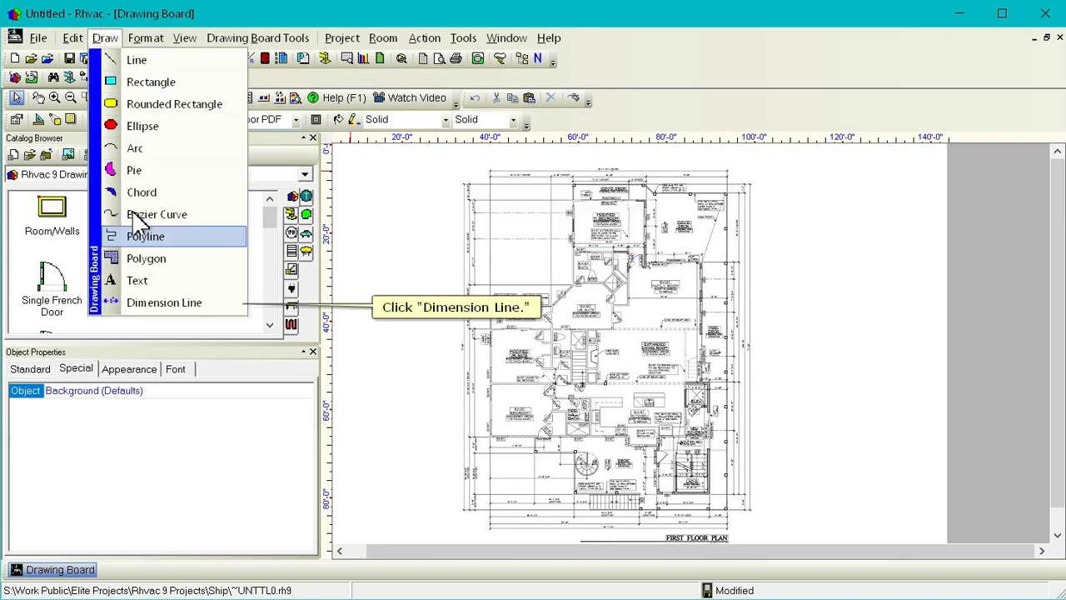
click(174, 303)
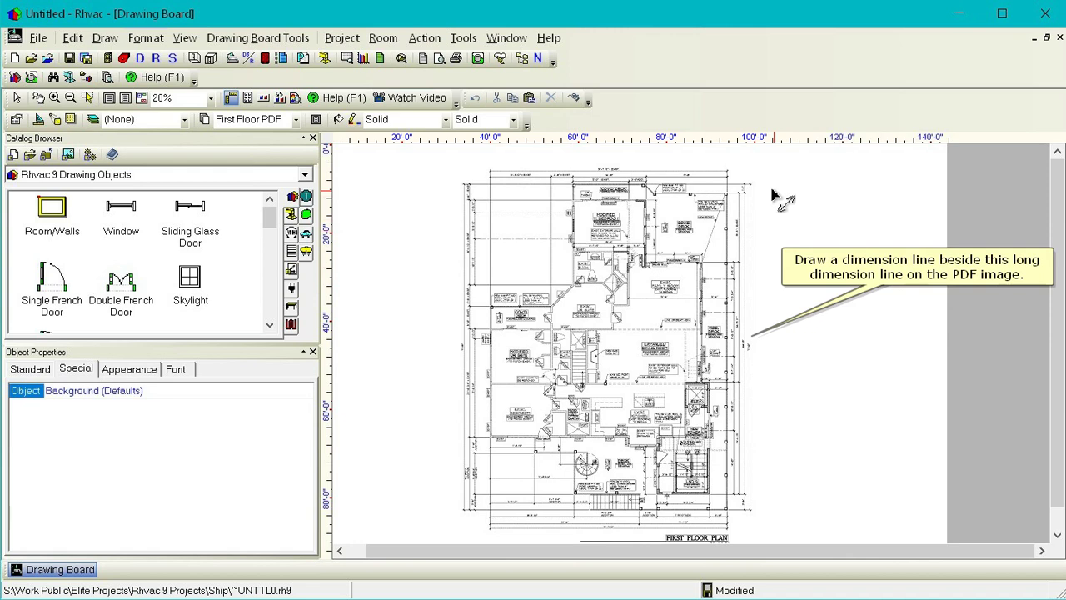
mouse_move(765, 193)
mouse_down()
mouse_move(780, 357)
mouse_move(771, 453)
mouse_up()
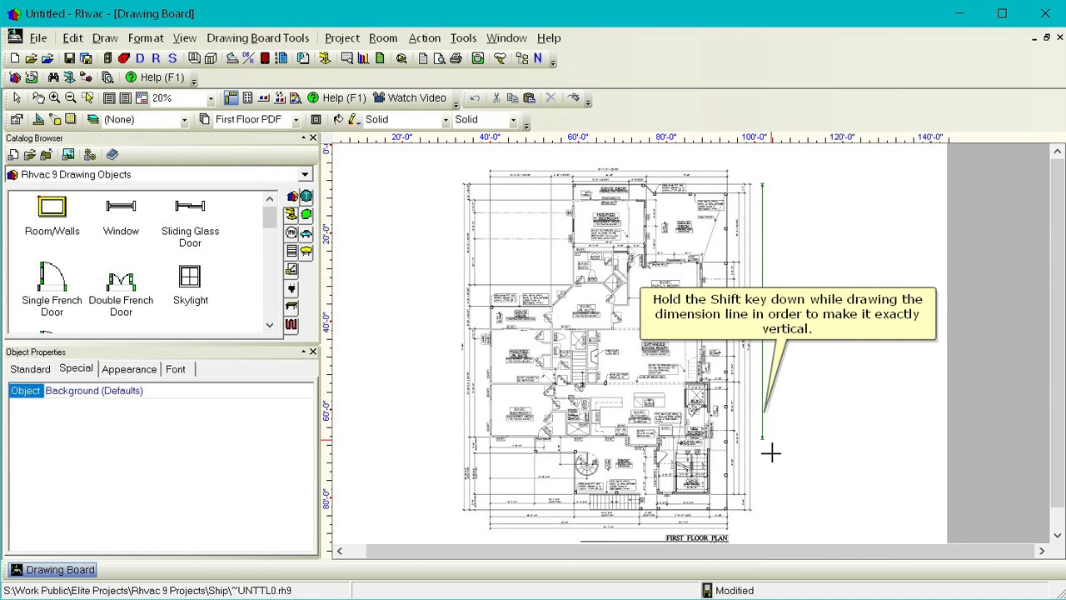
drag(770, 452, 766, 511)
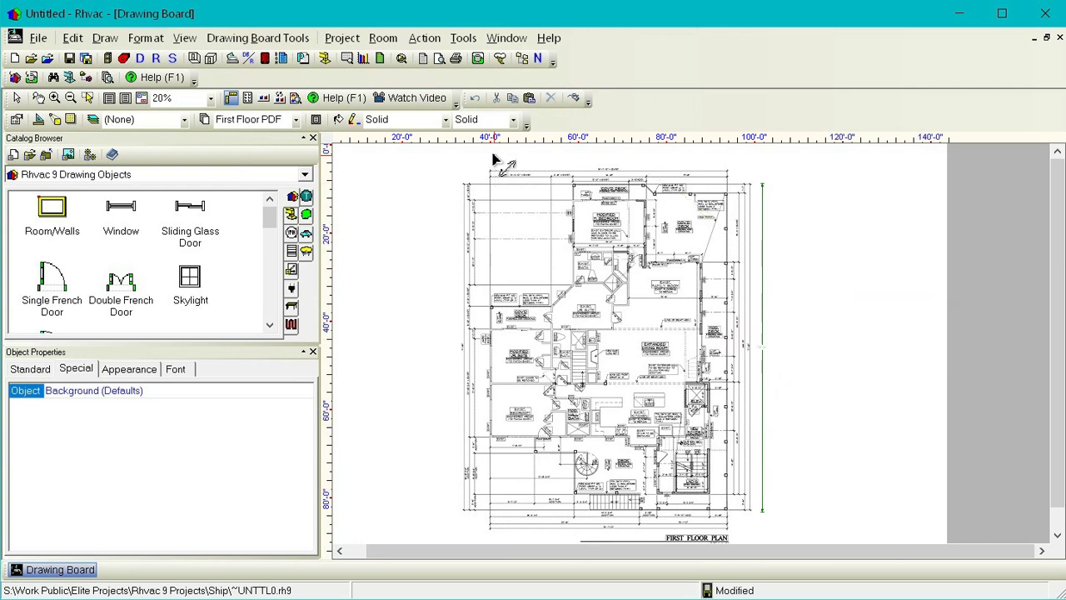
drag(492, 156, 727, 161)
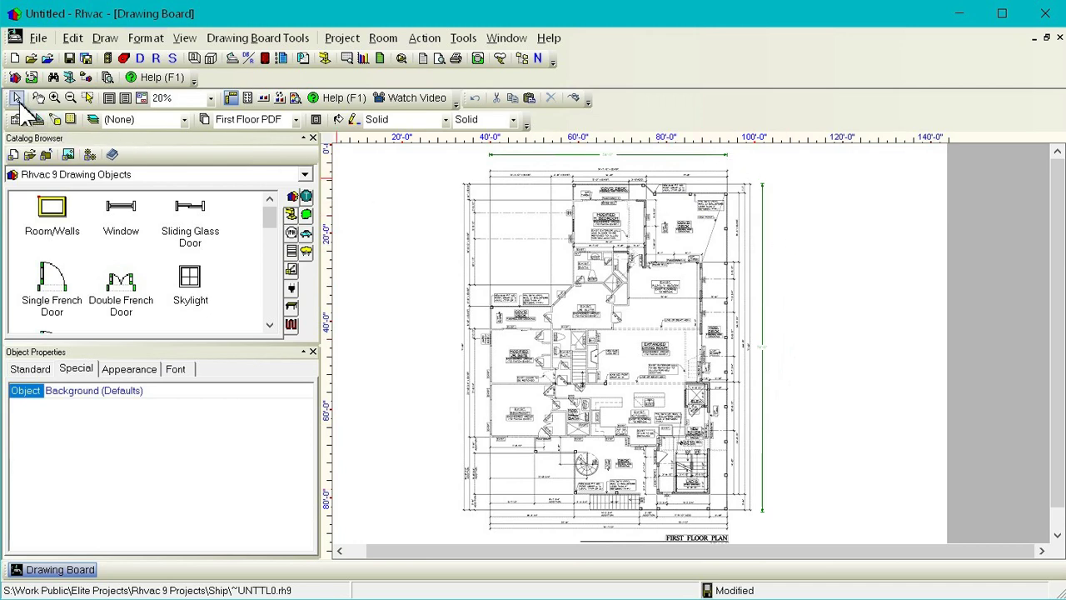
click(16, 98)
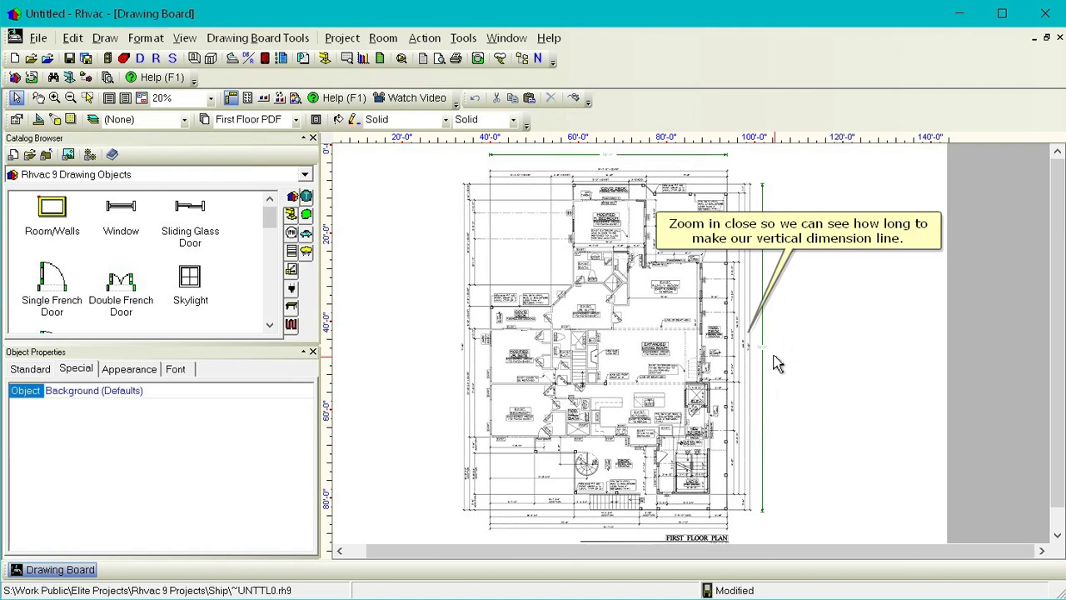
Change the vertical dimension line's length from 74'-6" to 71'-10" in its Standard properties
scroll(774, 364, up, 6)
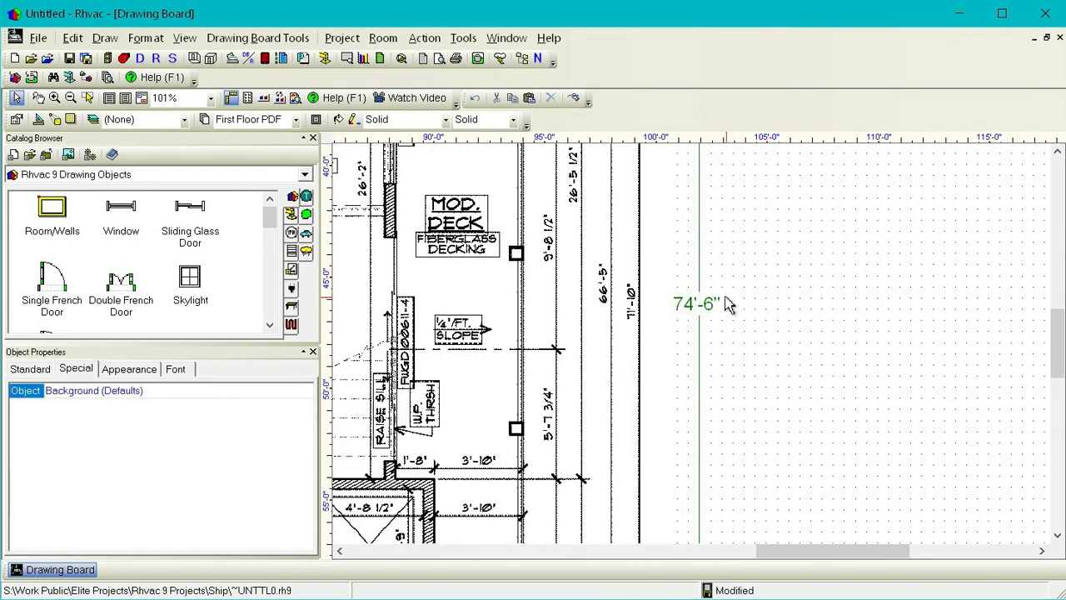
scroll(727, 305, up, 1)
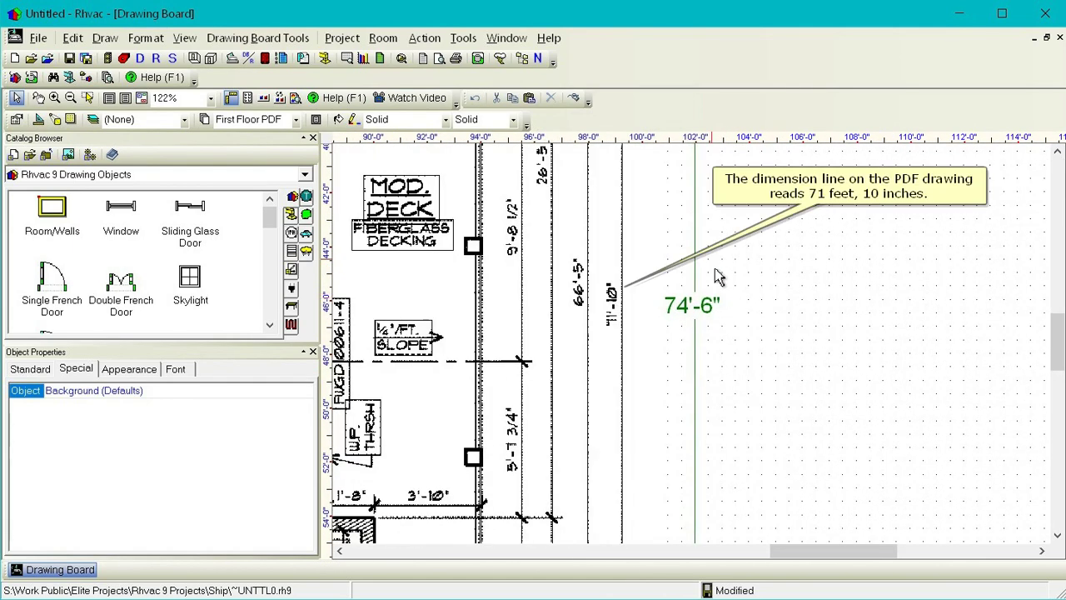
click(698, 232)
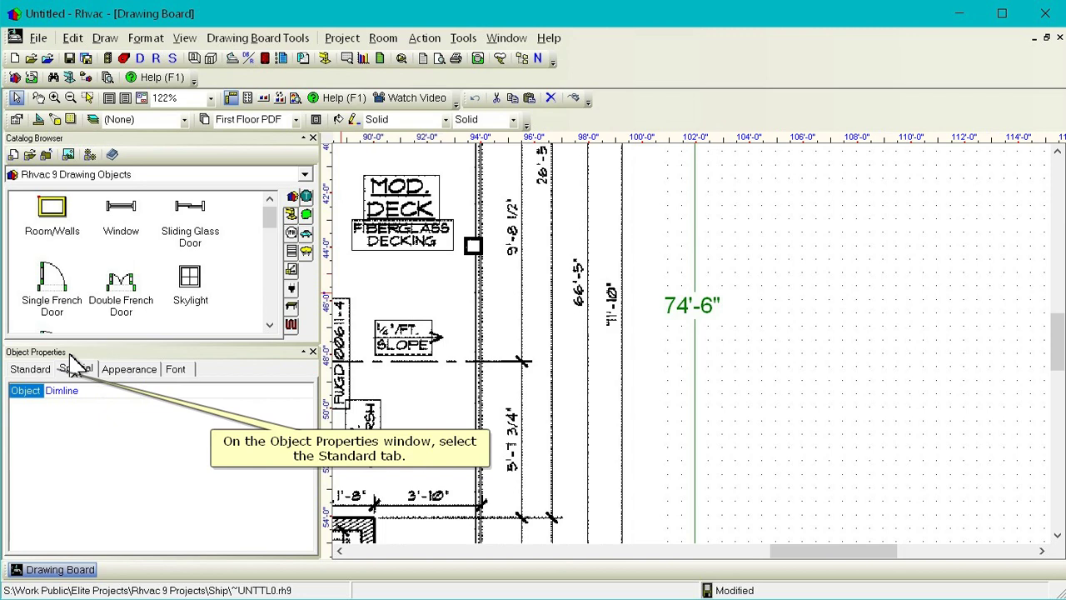
click(30, 369)
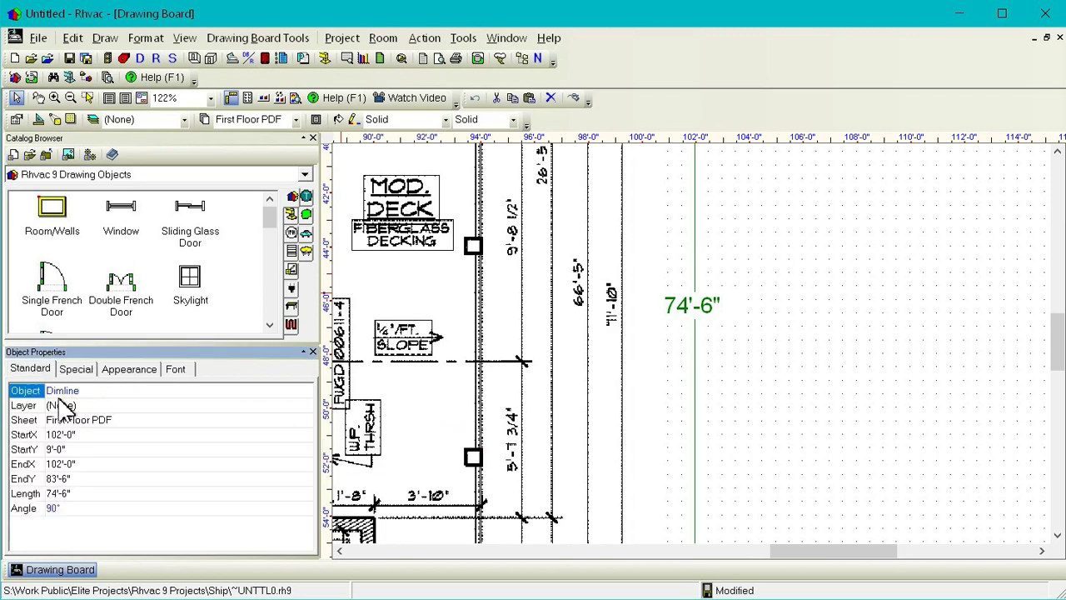
click(134, 494)
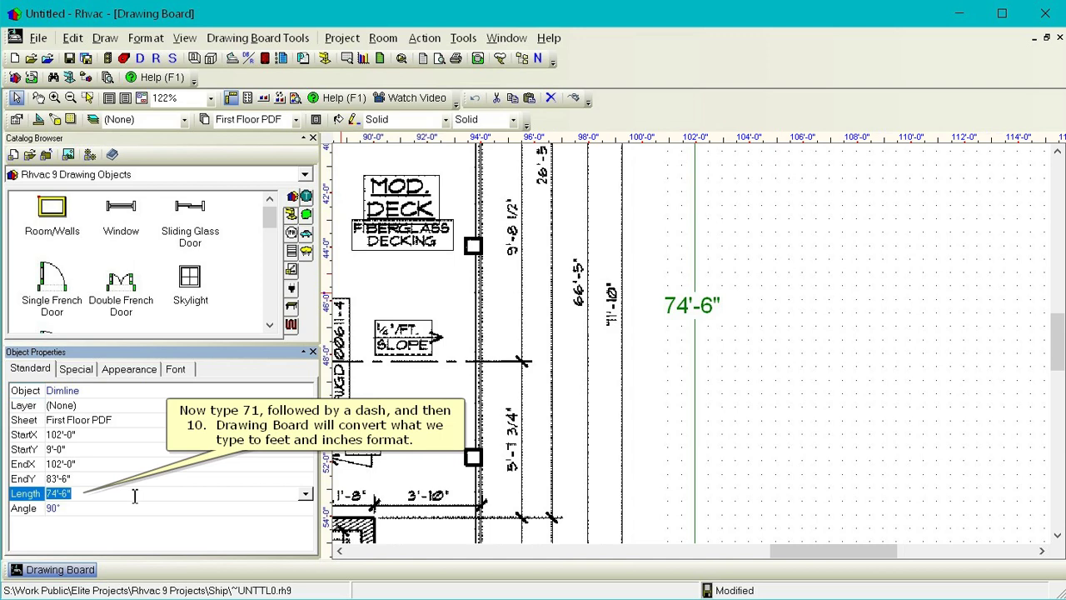
text(71'-10")
key(Return)
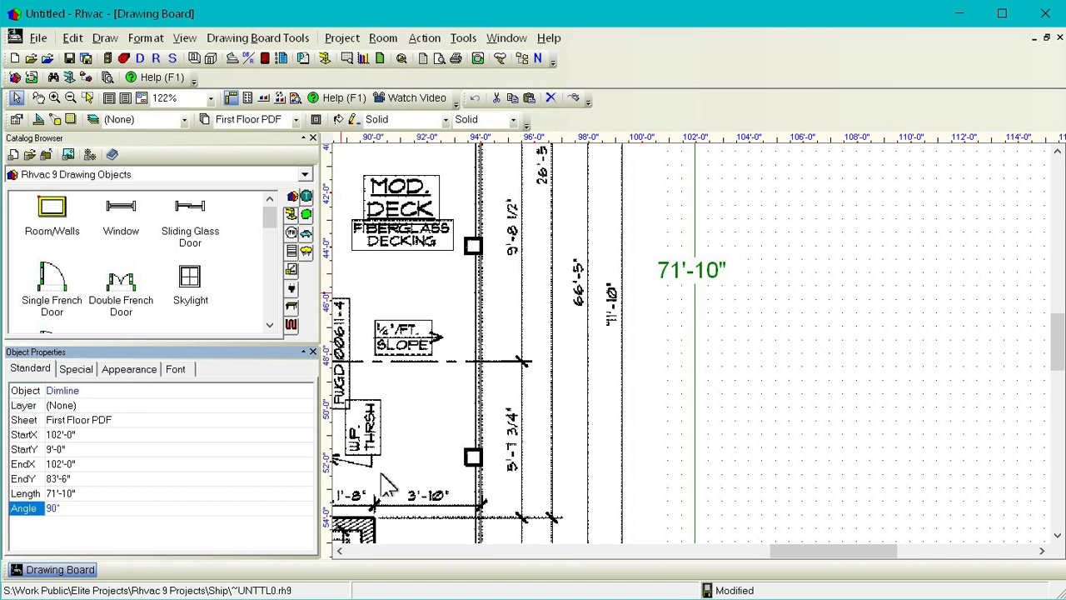
Set the top dimension line's length to 51'-7.5" instead of 54'-0"
scroll(654, 336, down, 5)
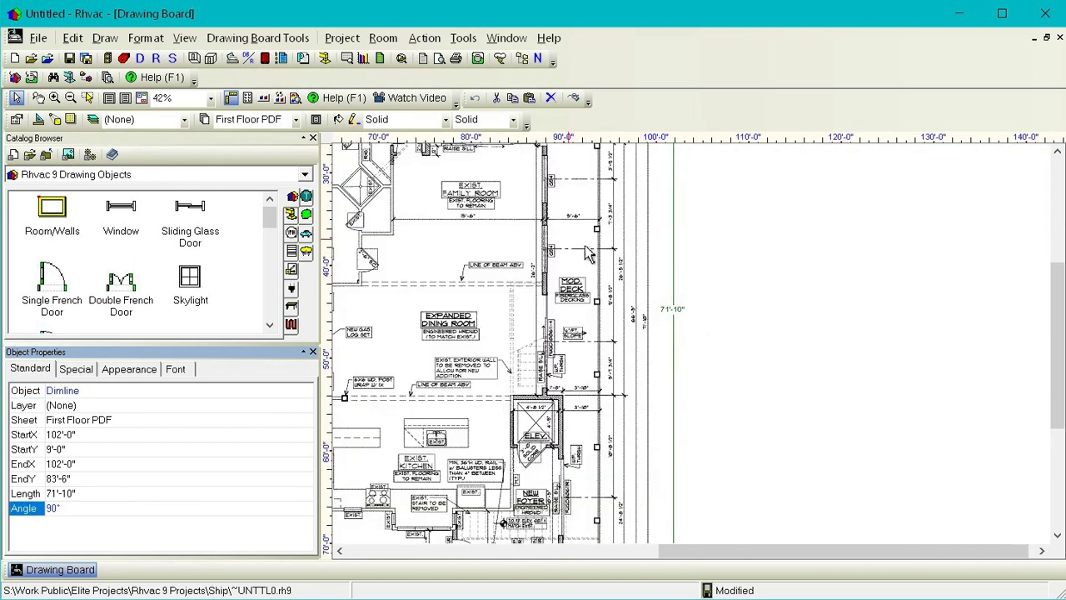
mouse_move(550, 345)
mouse_down()
mouse_move(649, 346)
mouse_move(893, 498)
mouse_up()
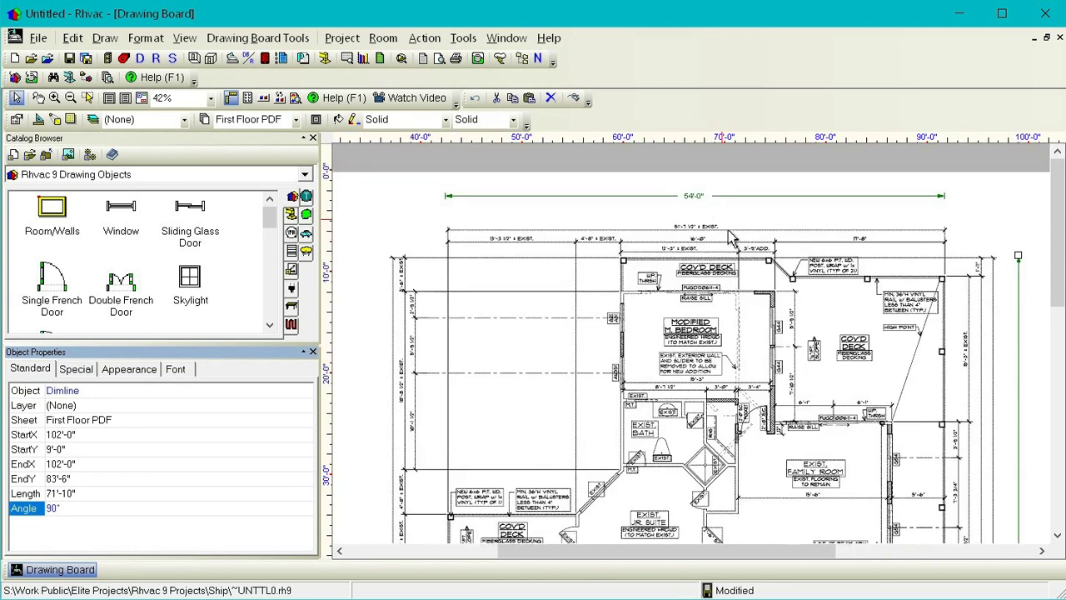
scroll(721, 230, up, 3)
scroll(721, 230, up, 3)
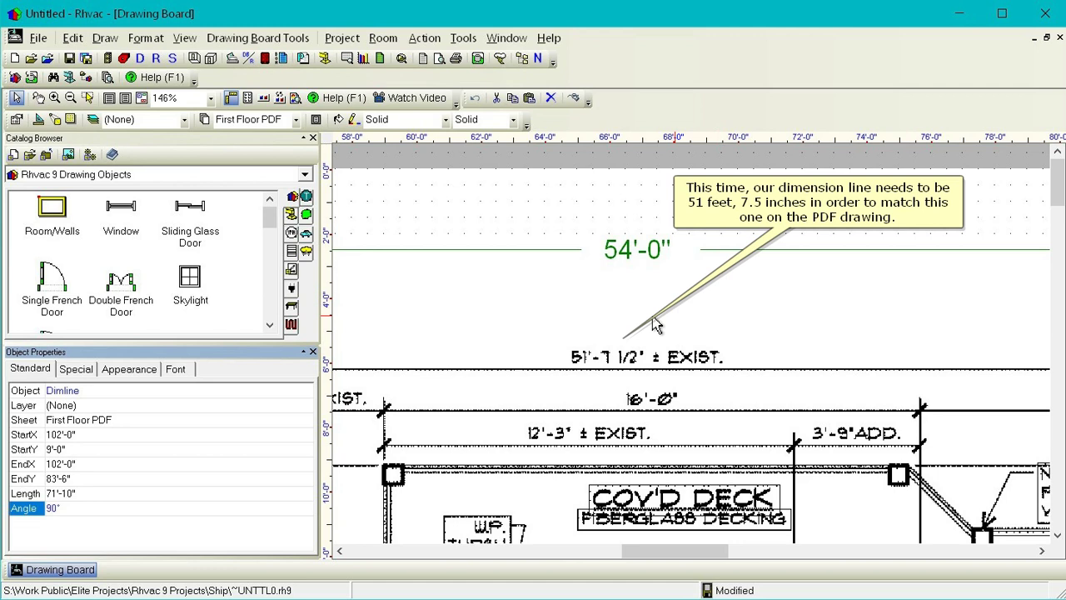
click(553, 257)
click(142, 494)
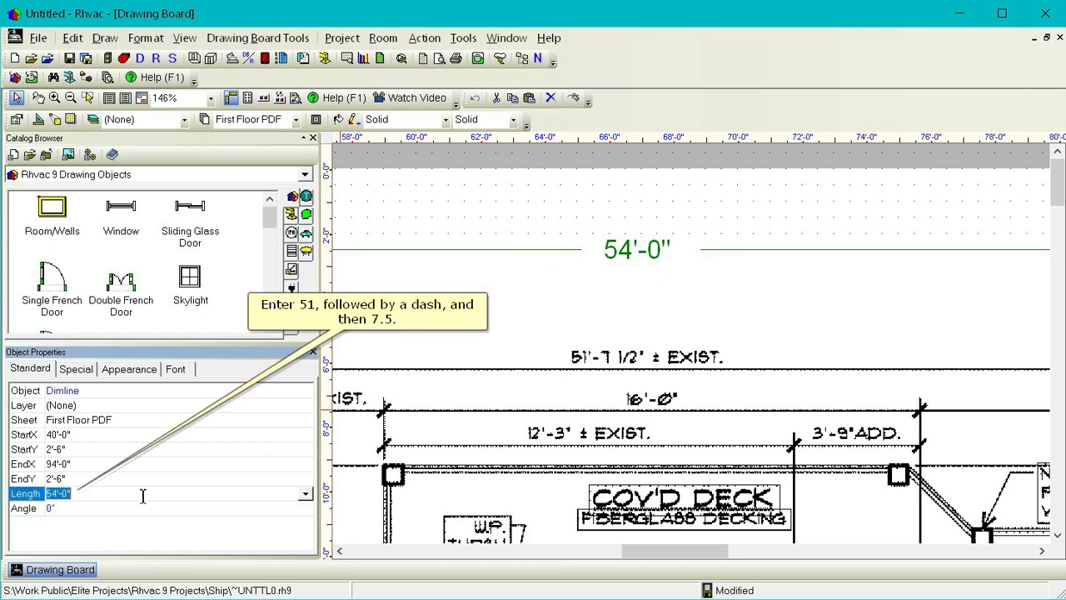
text(51-7.5)
key(Return)
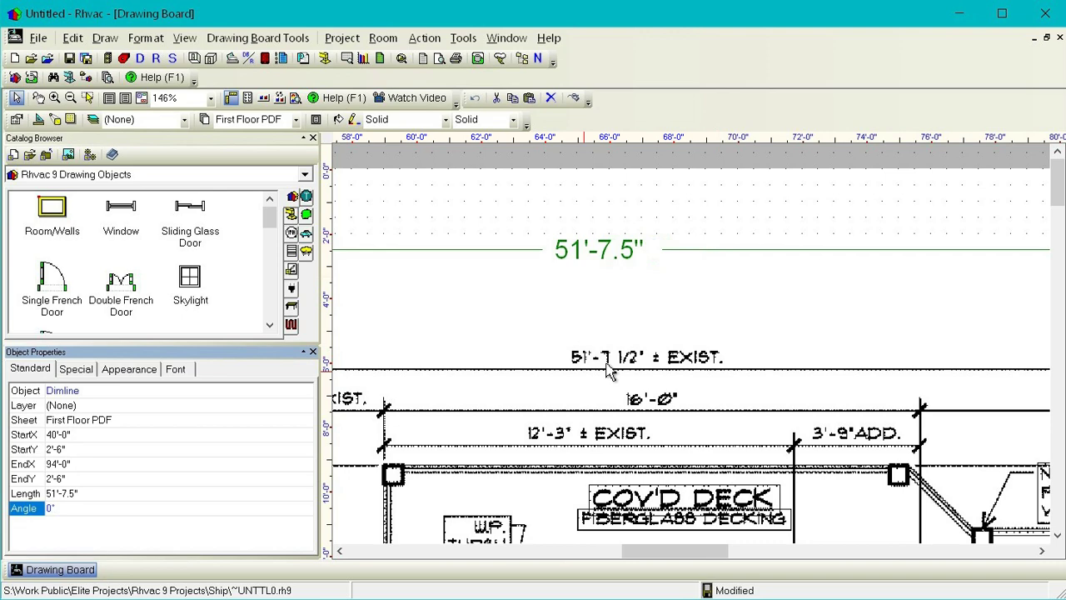
scroll(721, 374, down, 5)
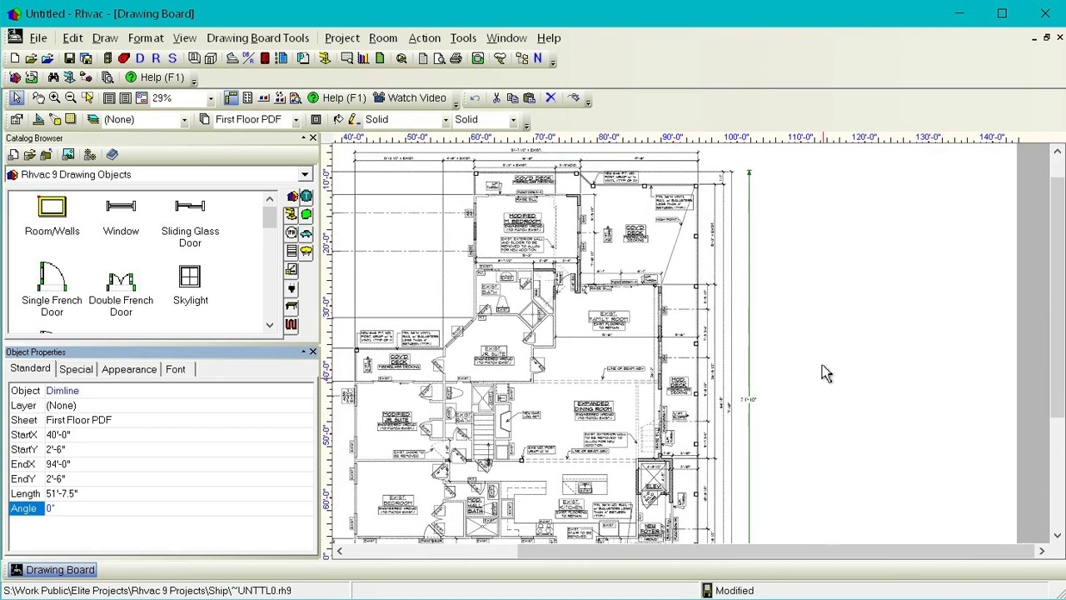
Resize the floor-plan image from its bottom edge to 87'-6" tall, matching the 71'-10" line
scroll(822, 391, down, 1)
click(612, 493)
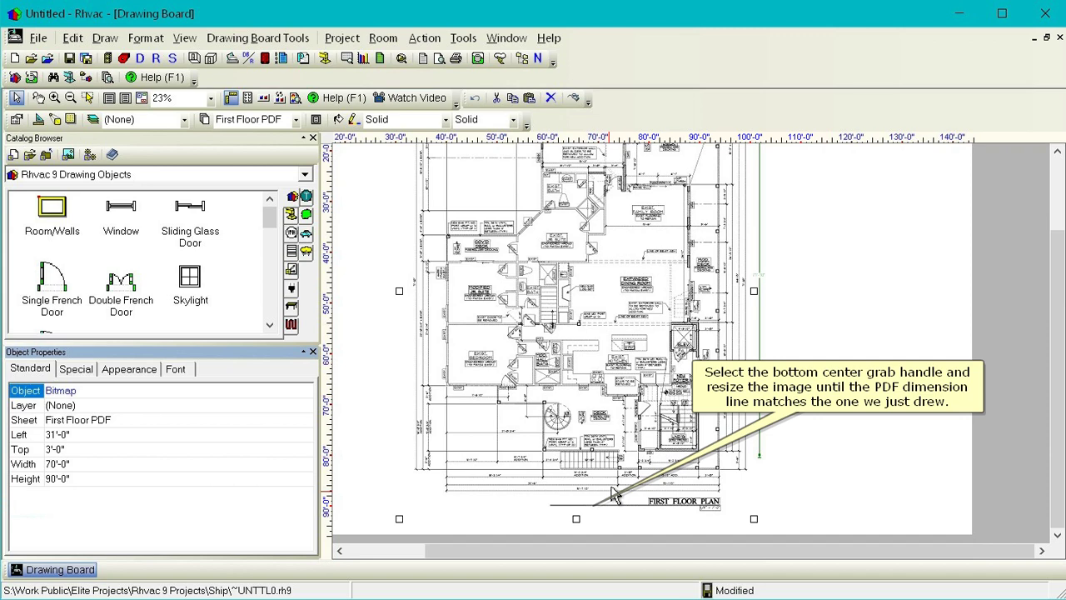
drag(576, 516, 583, 505)
scroll(773, 385, up, 2)
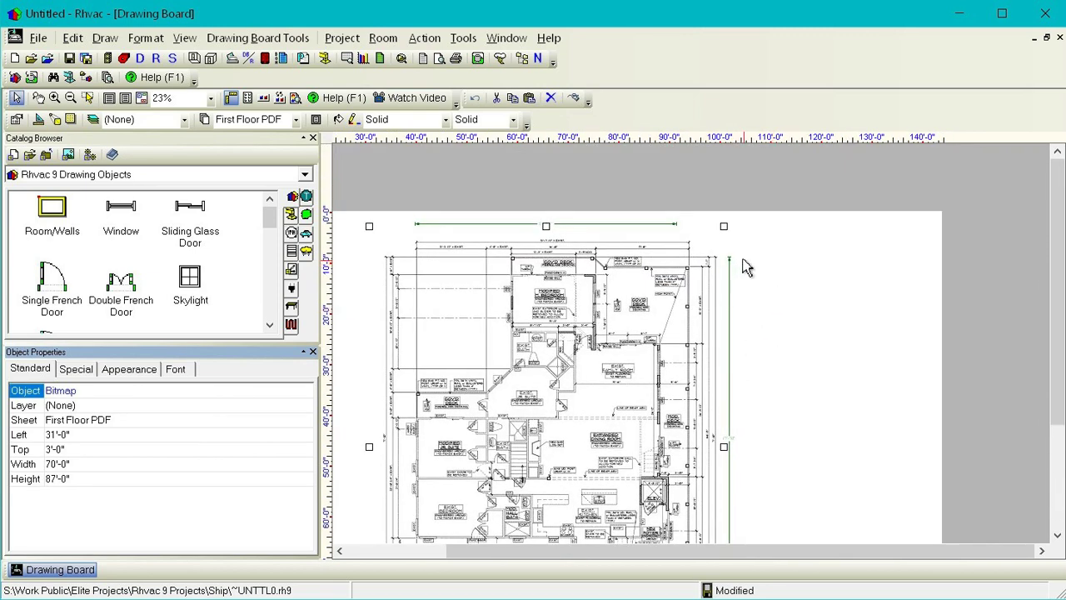
scroll(749, 275, up, 3)
drag(804, 483, 838, 158)
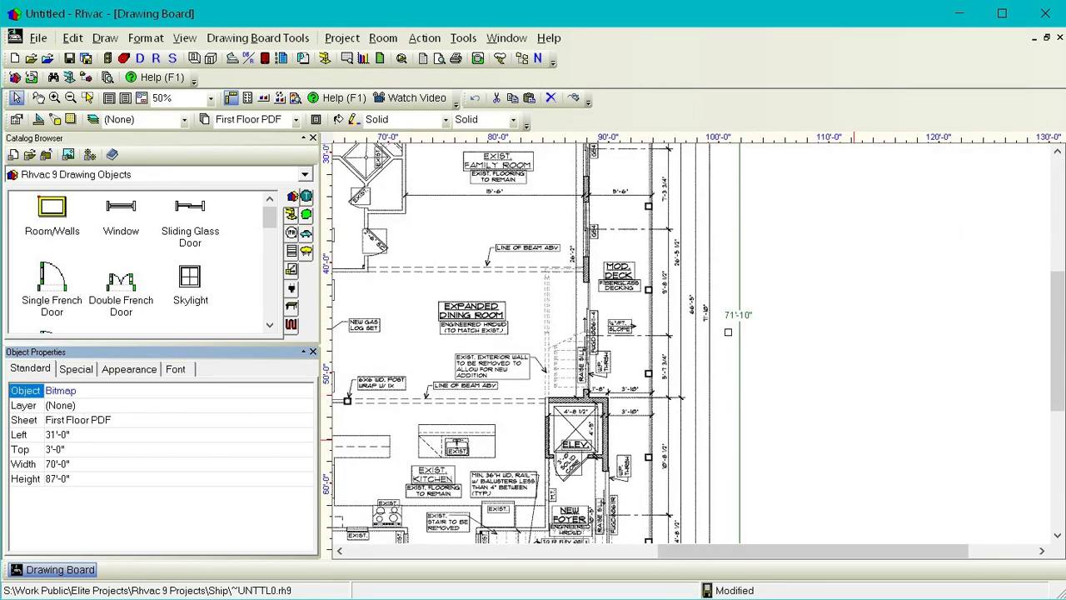
drag(849, 436, 860, 185)
scroll(745, 442, up, 2)
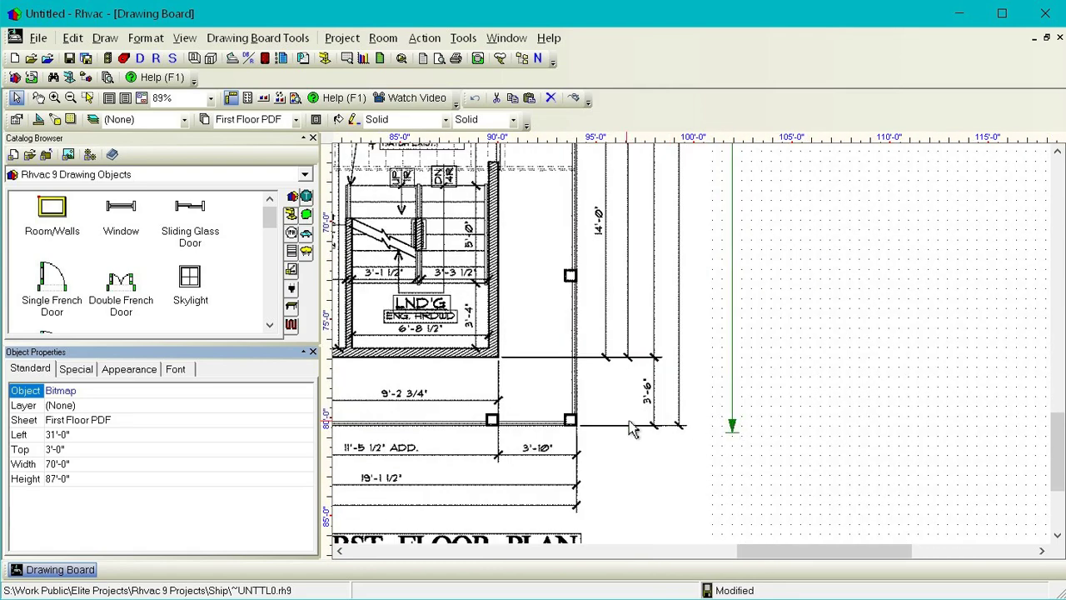
scroll(655, 492, down, 2)
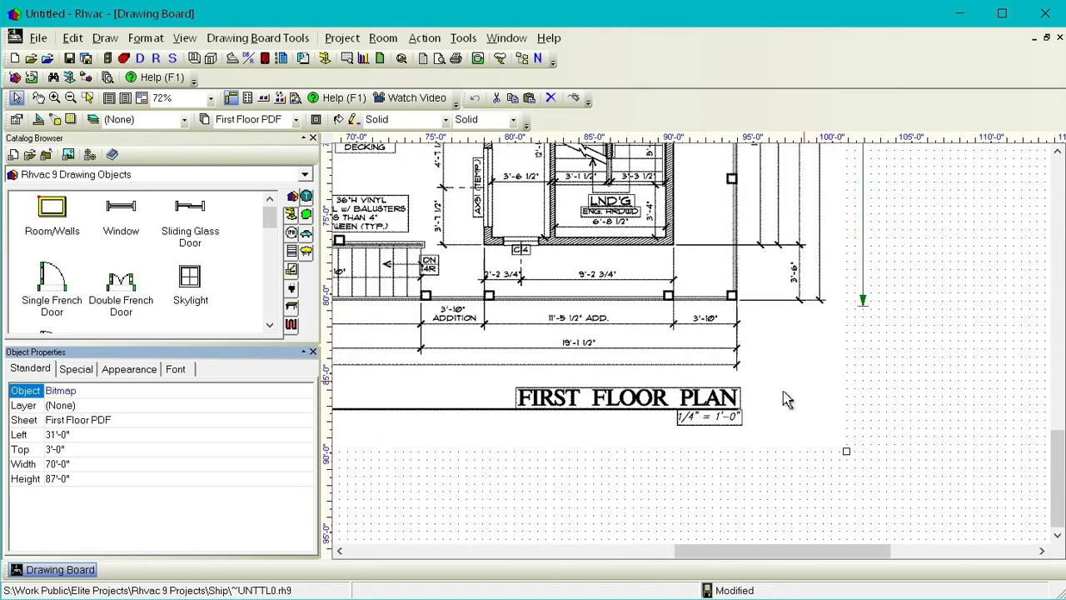
drag(845, 447, 846, 454)
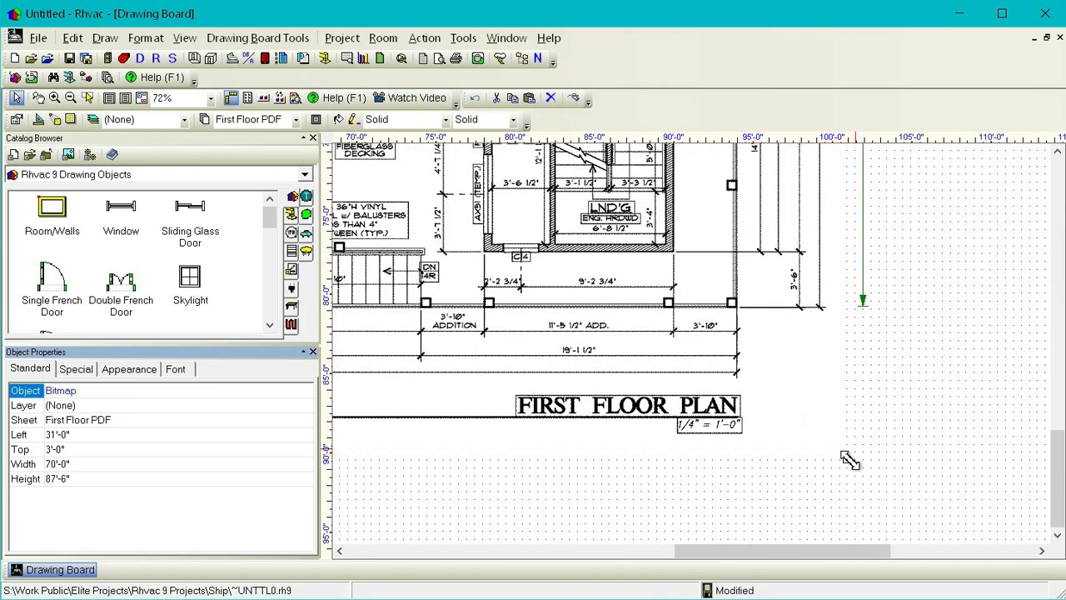
click(869, 428)
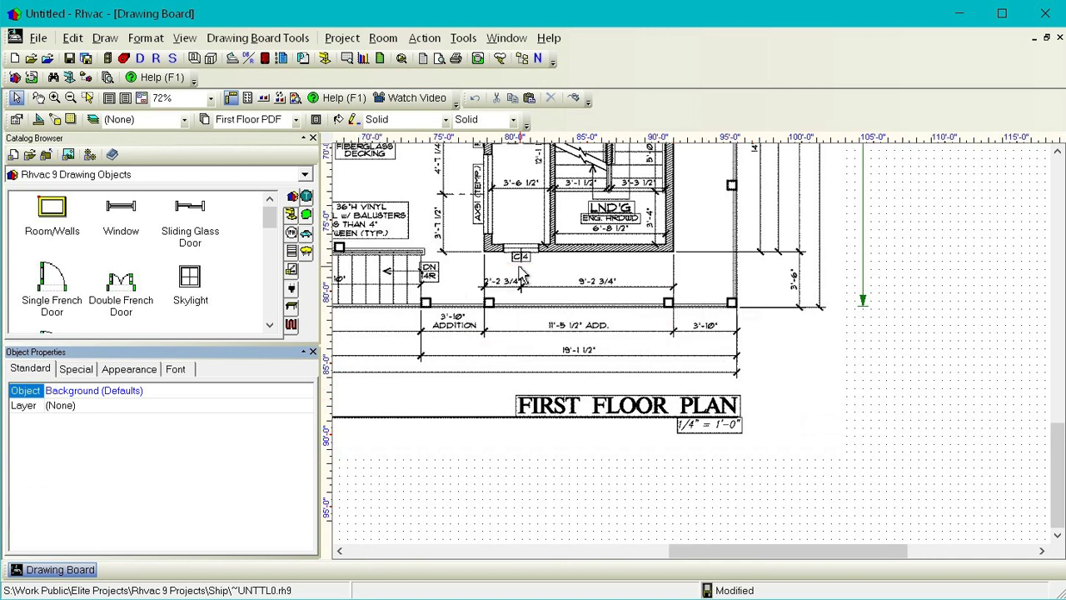
scroll(571, 260, down, 4)
scroll(571, 261, up, 2)
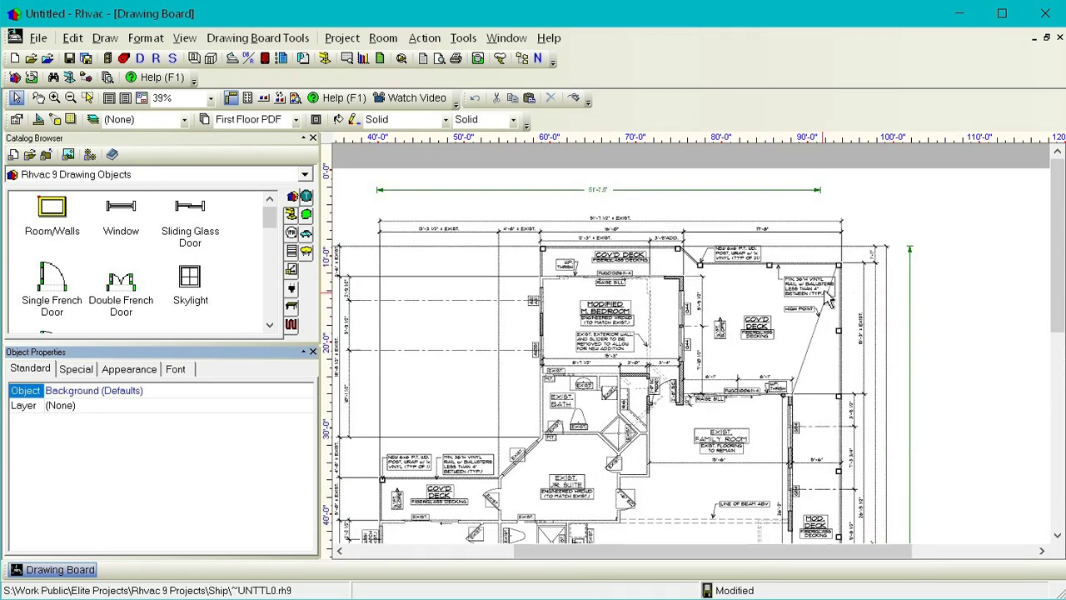
click(873, 342)
scroll(975, 409, down, 2)
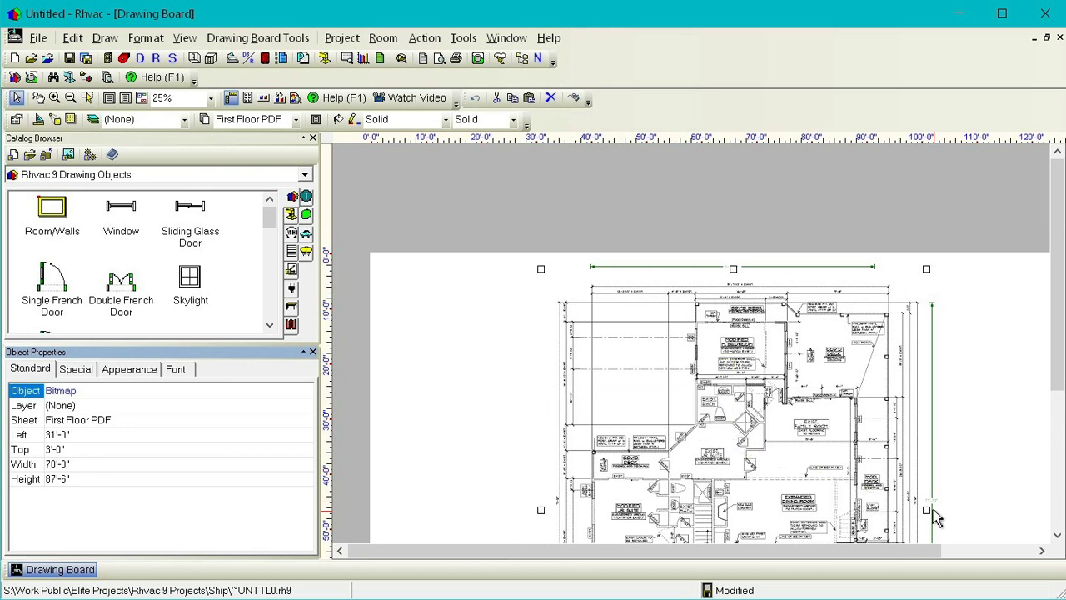
drag(932, 516, 911, 511)
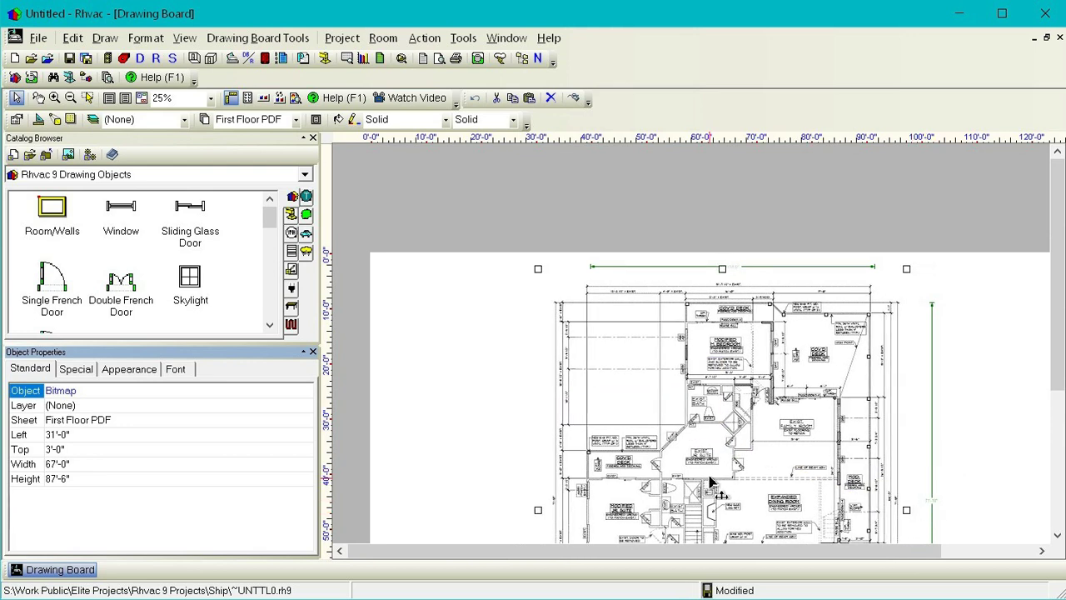
drag(712, 483, 716, 483)
drag(913, 509, 911, 511)
scroll(749, 333, up, 3)
scroll(800, 353, down, 2)
scroll(1024, 487, down, 2)
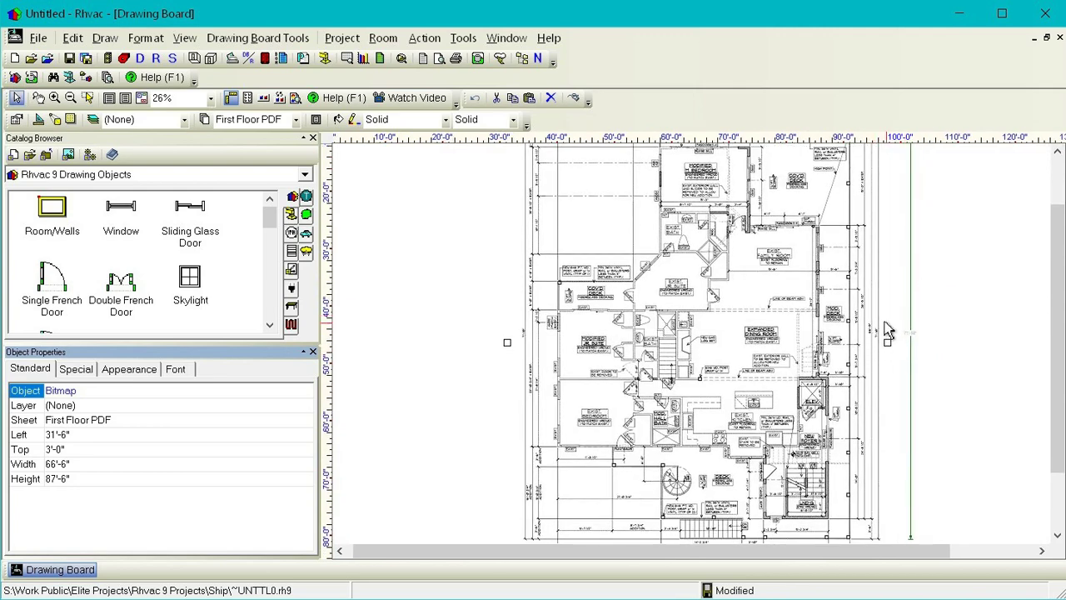
scroll(890, 331, up, 2)
scroll(899, 320, up, 3)
scroll(904, 316, down, 3)
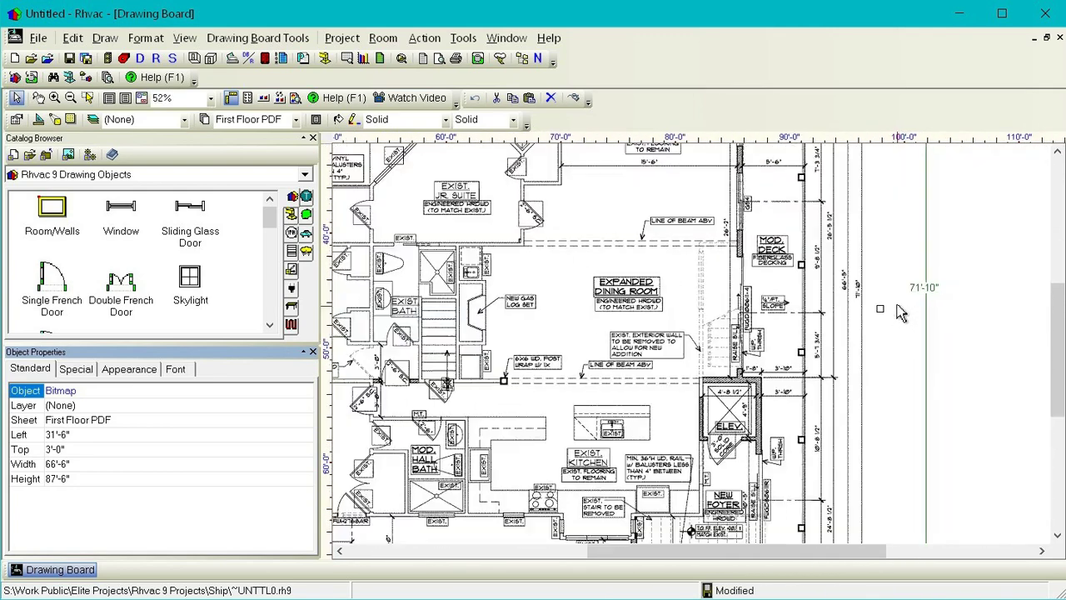
scroll(899, 314, down, 4)
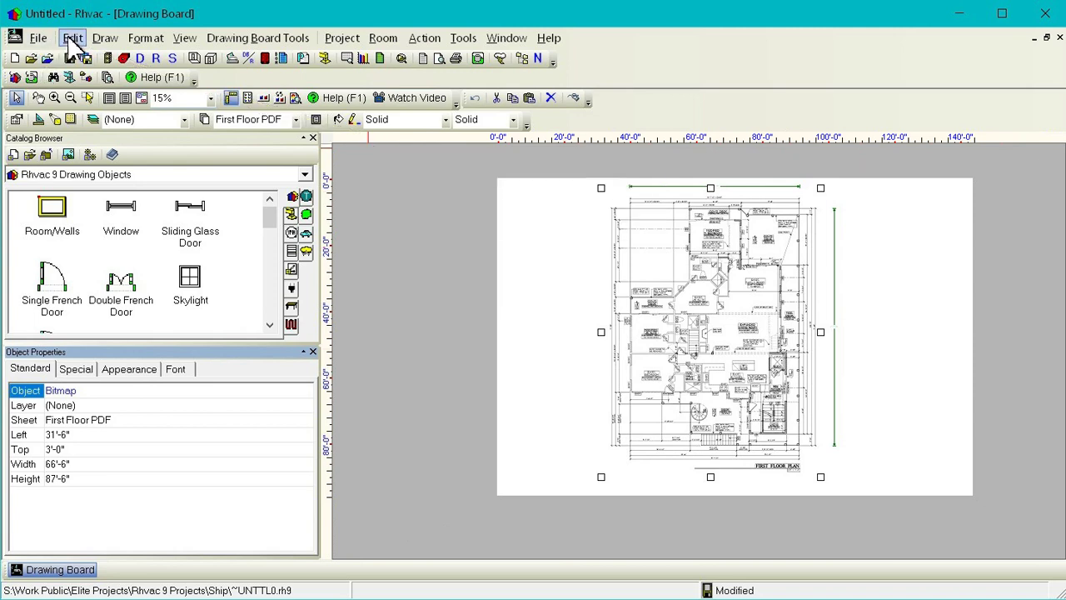
Delete the old floor-plan image and both dimension lines, then fit the whole page in view
click(73, 38)
click(120, 150)
click(764, 188)
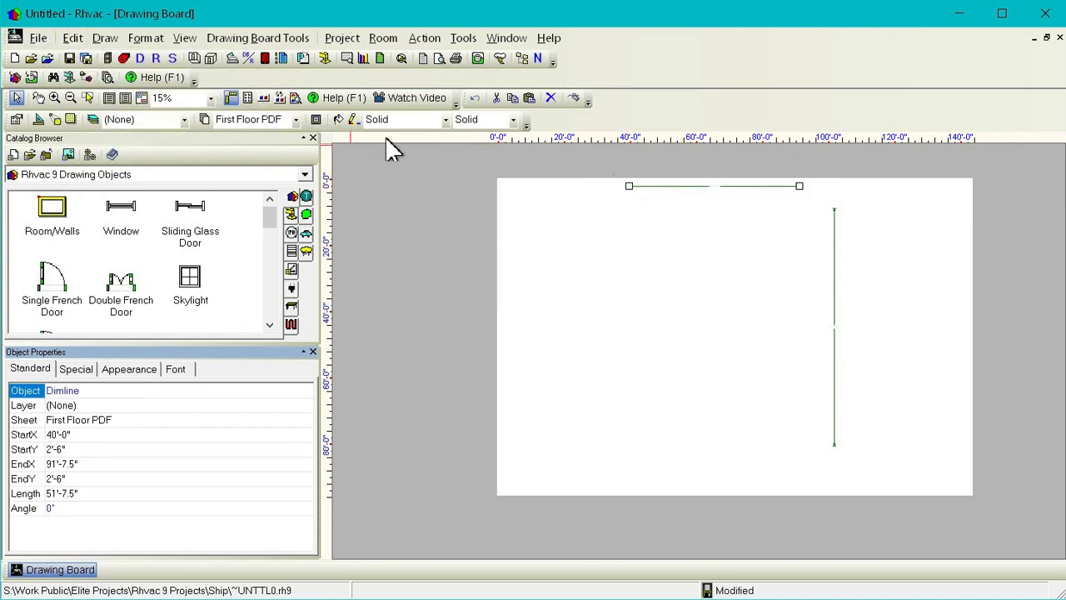
click(73, 38)
click(117, 151)
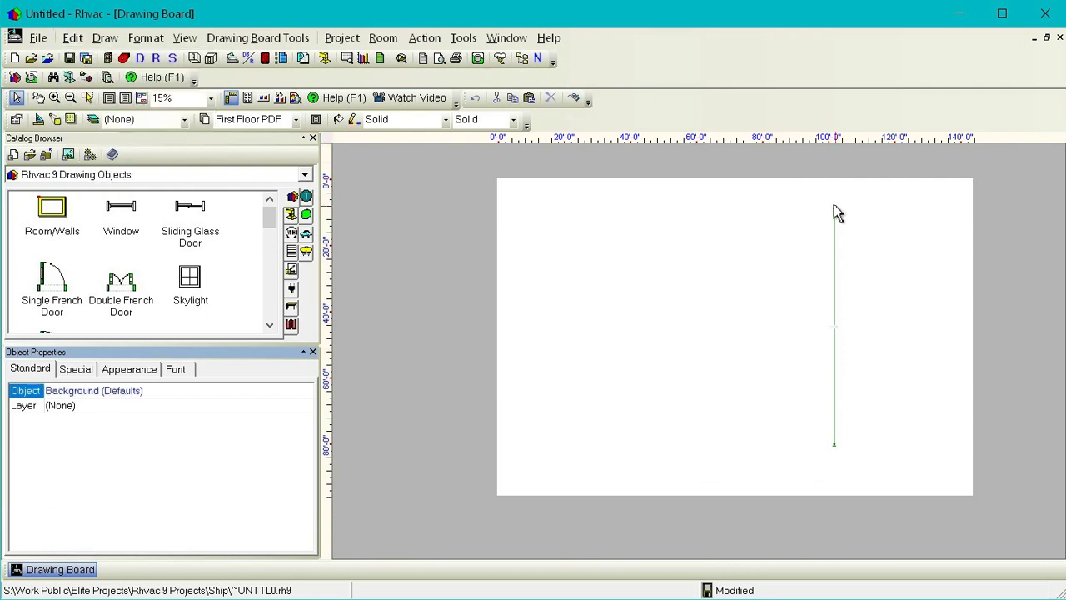
click(834, 240)
click(553, 100)
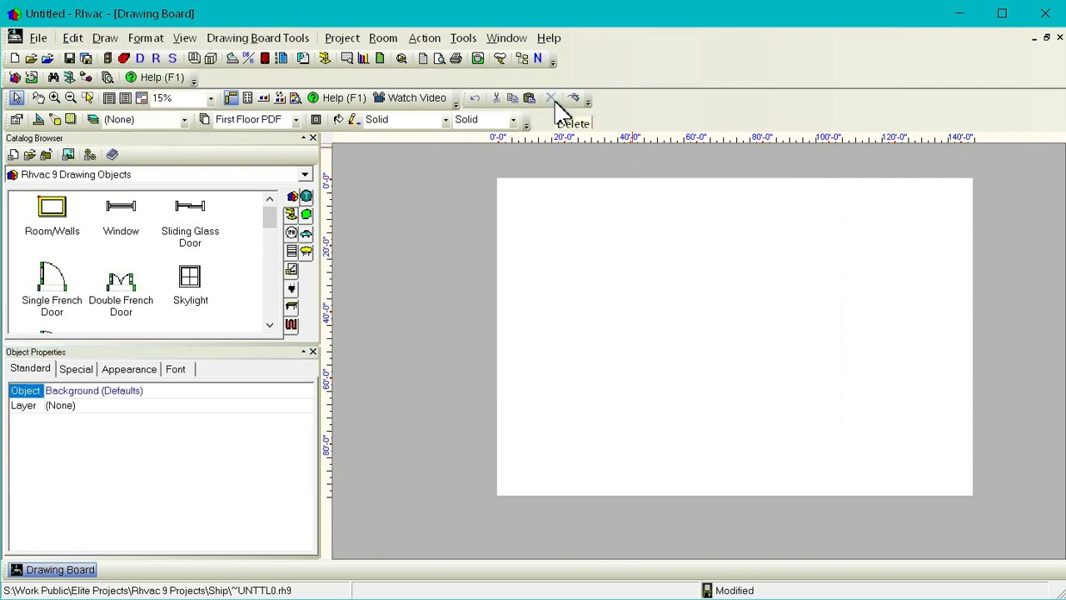
click(125, 97)
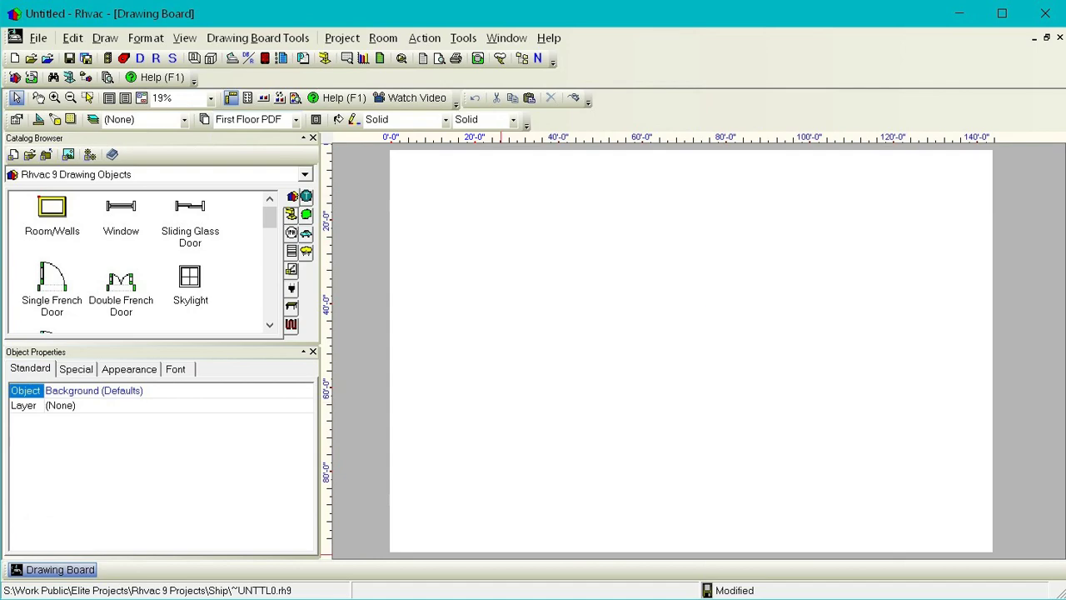
Return to PDF-XChange Viewer and zoom out to 21% to show the whole sheet
key(alt+Tab)
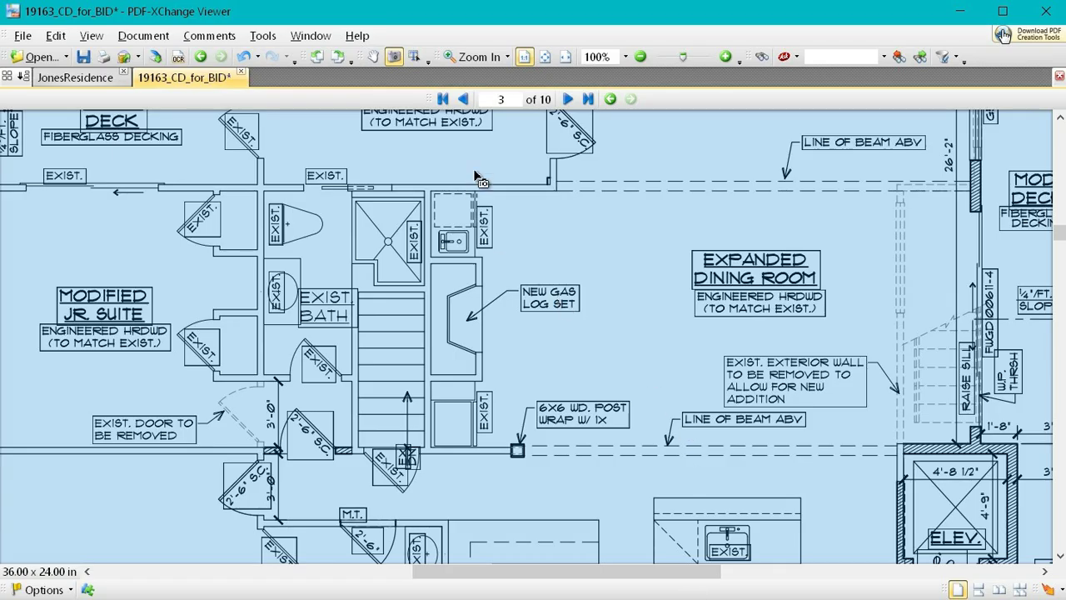
click(639, 56)
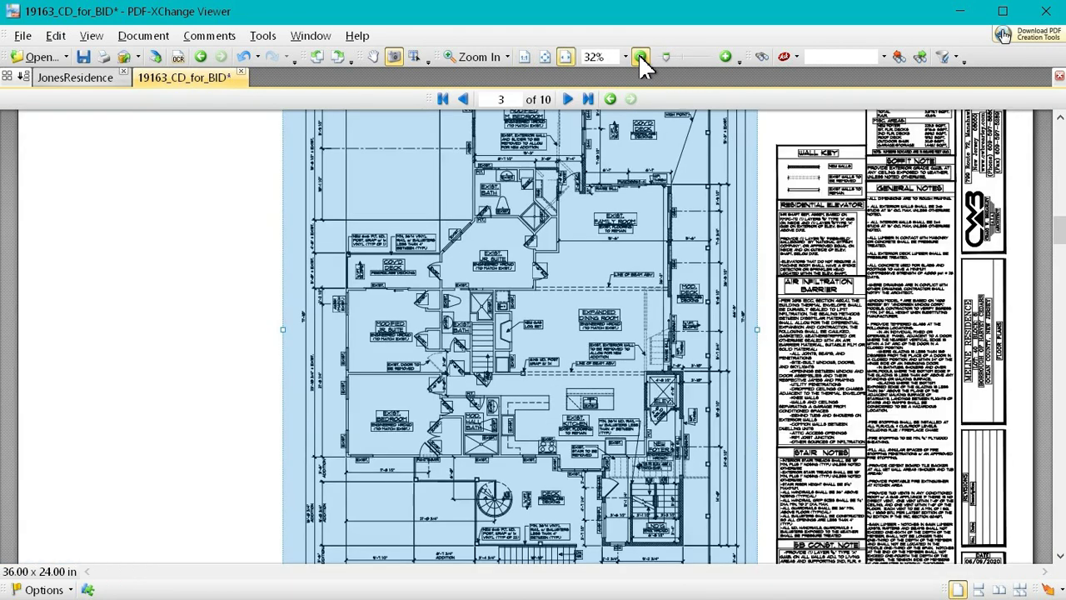
click(640, 56)
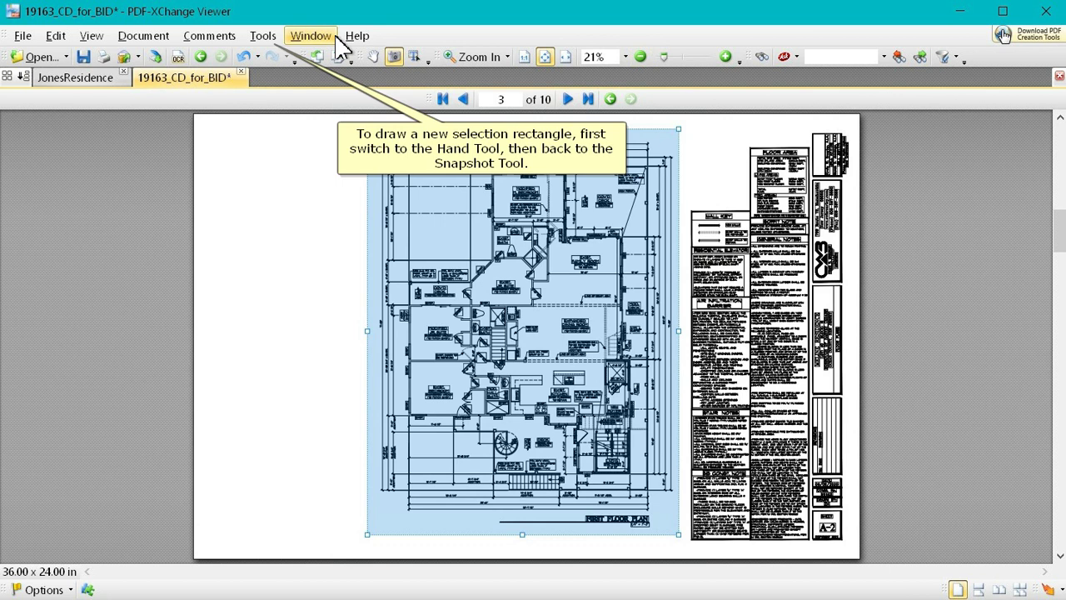
Clear the old selection with the Hand Tool, then activate the Snapshot Tool
click(256, 40)
mouse_move(309, 53)
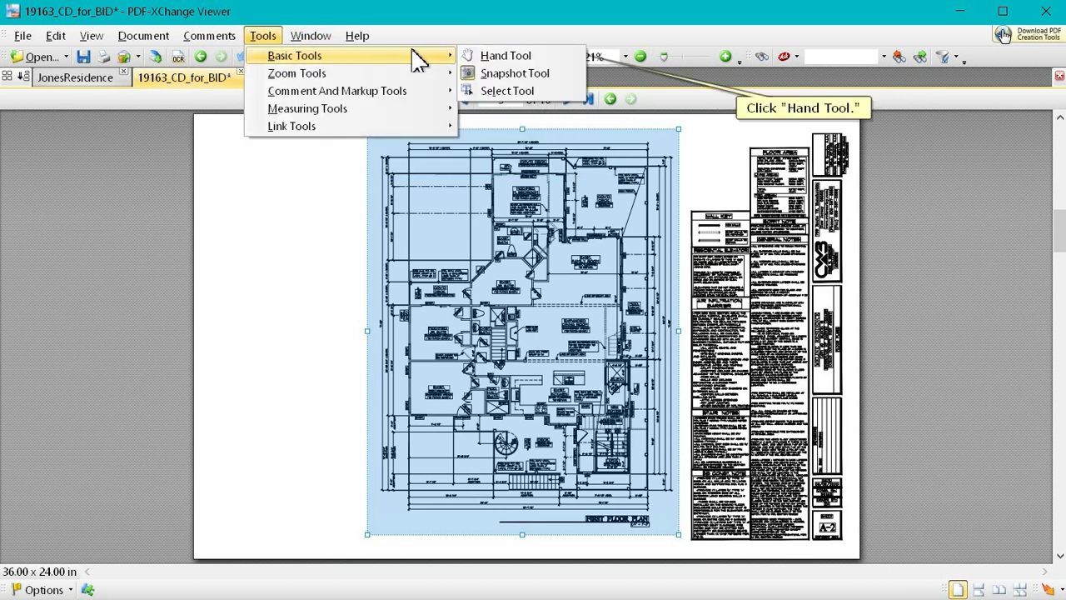
click(505, 54)
click(262, 36)
mouse_move(370, 65)
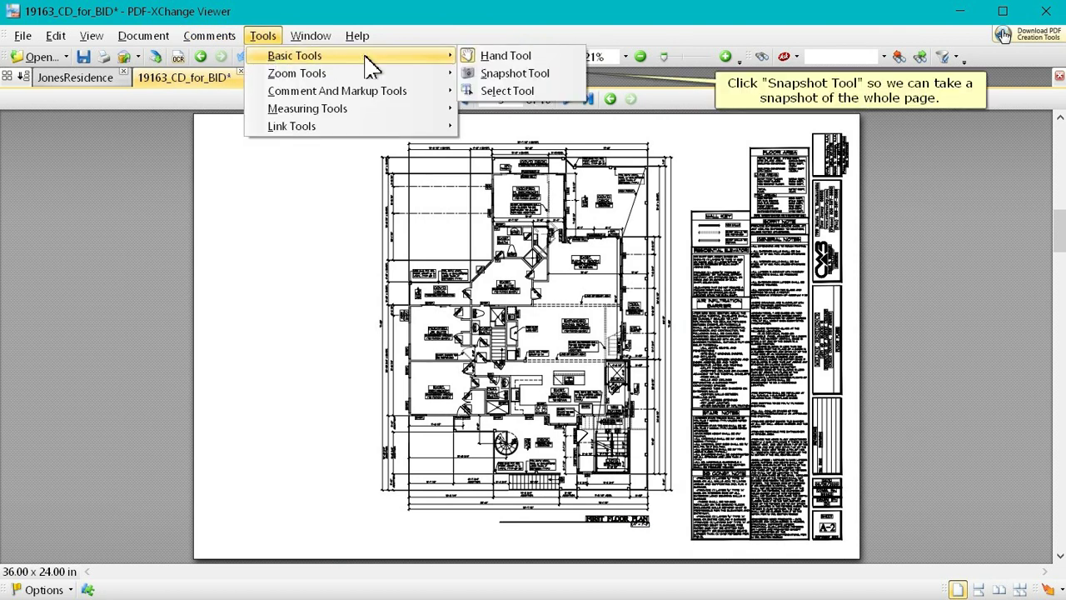
click(508, 73)
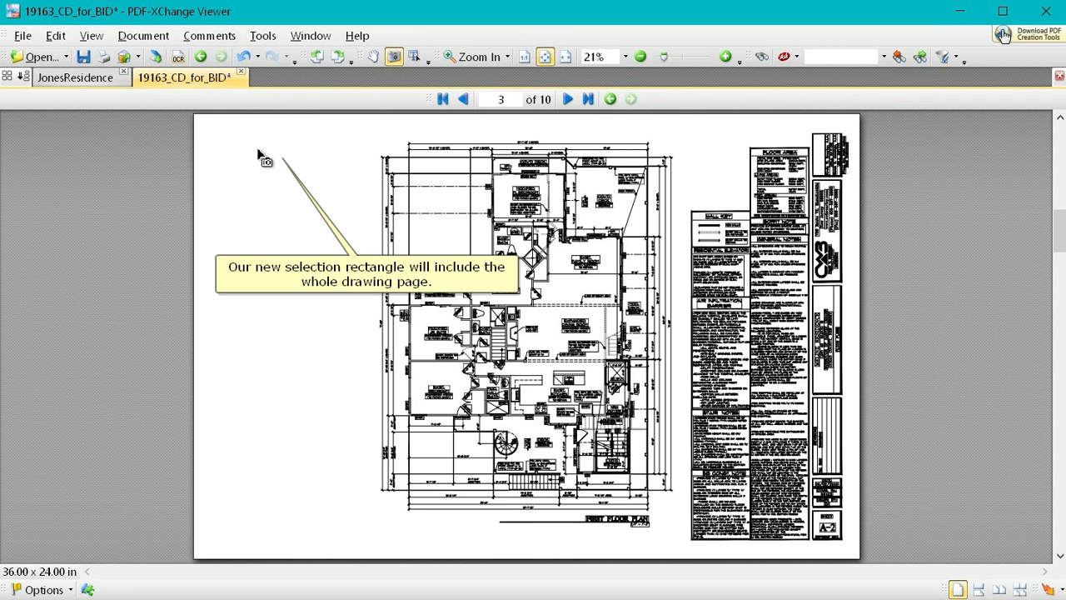
Snapshot the entire drawing page at 100%, copy the page selection, and return to Rhvac
mouse_move(237, 136)
mouse_down()
mouse_move(820, 362)
mouse_move(875, 538)
mouse_move(860, 557)
mouse_up()
drag(235, 136, 195, 115)
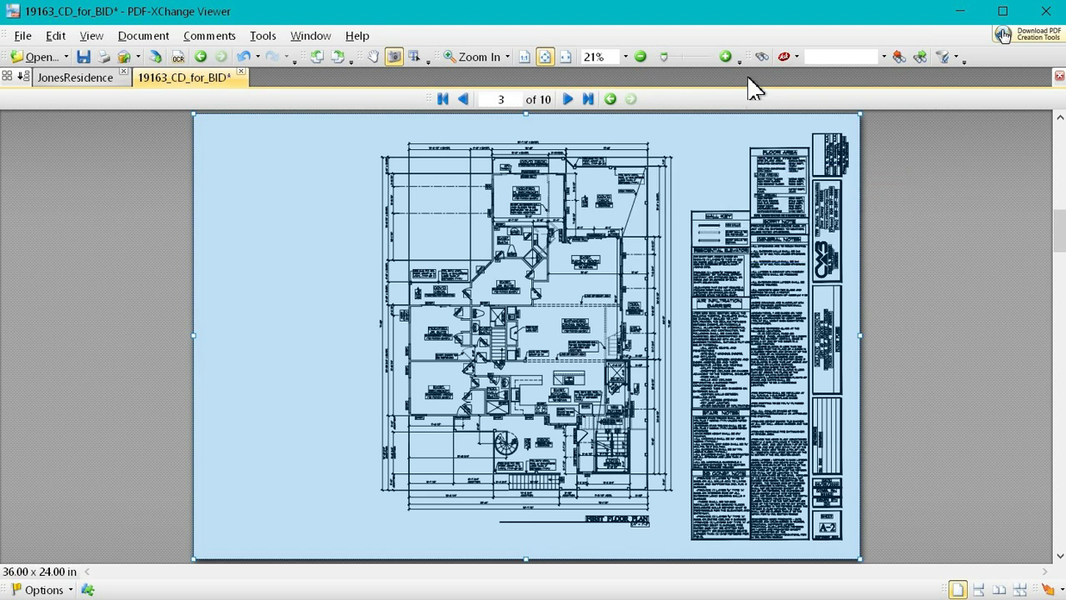
click(725, 56)
click(725, 56)
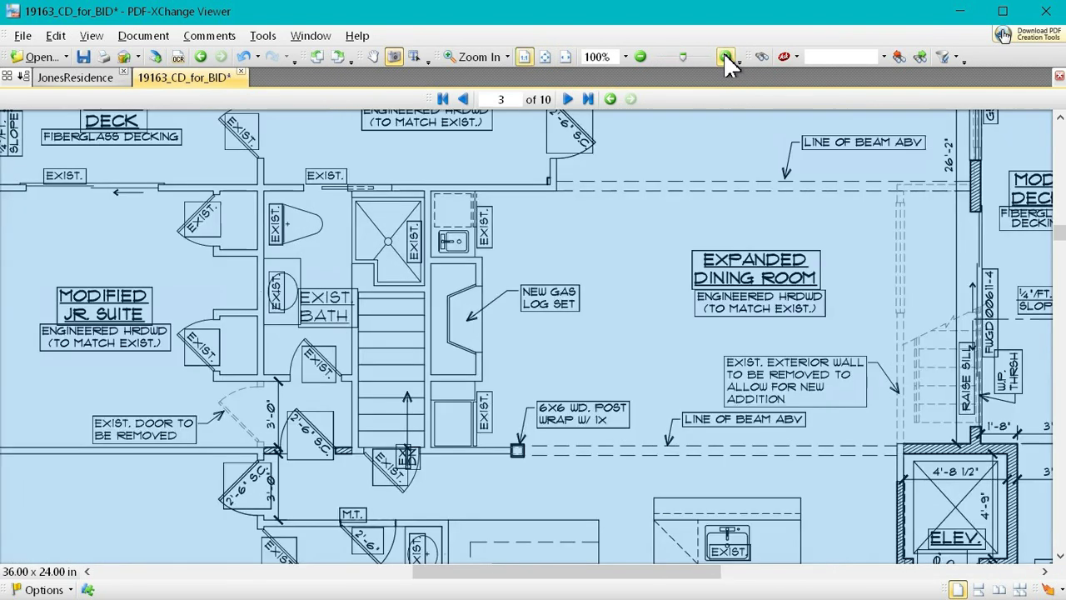
right_click(676, 147)
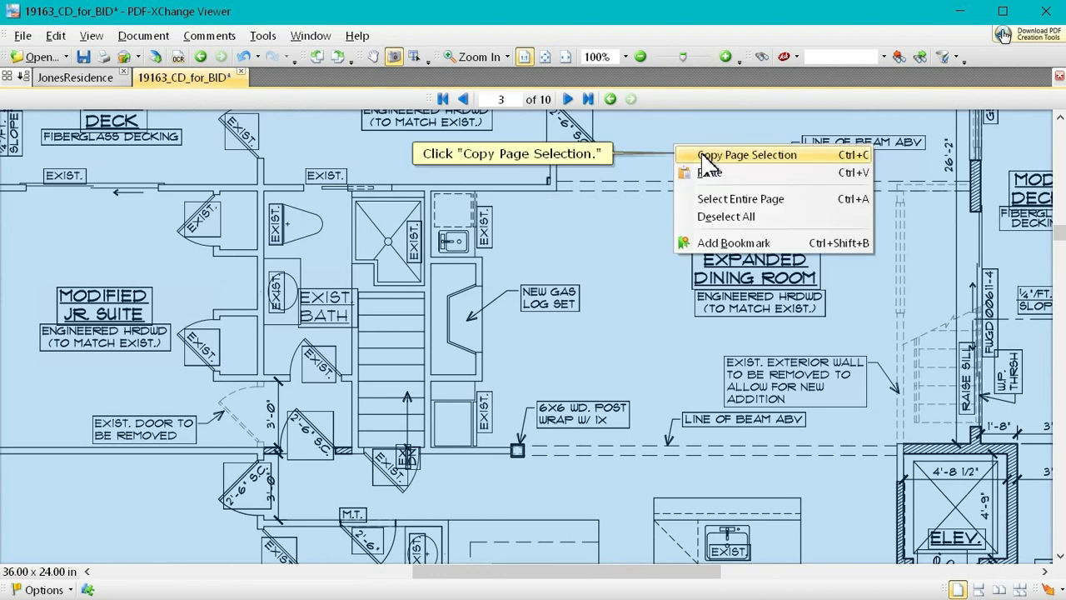
click(706, 155)
click(531, 593)
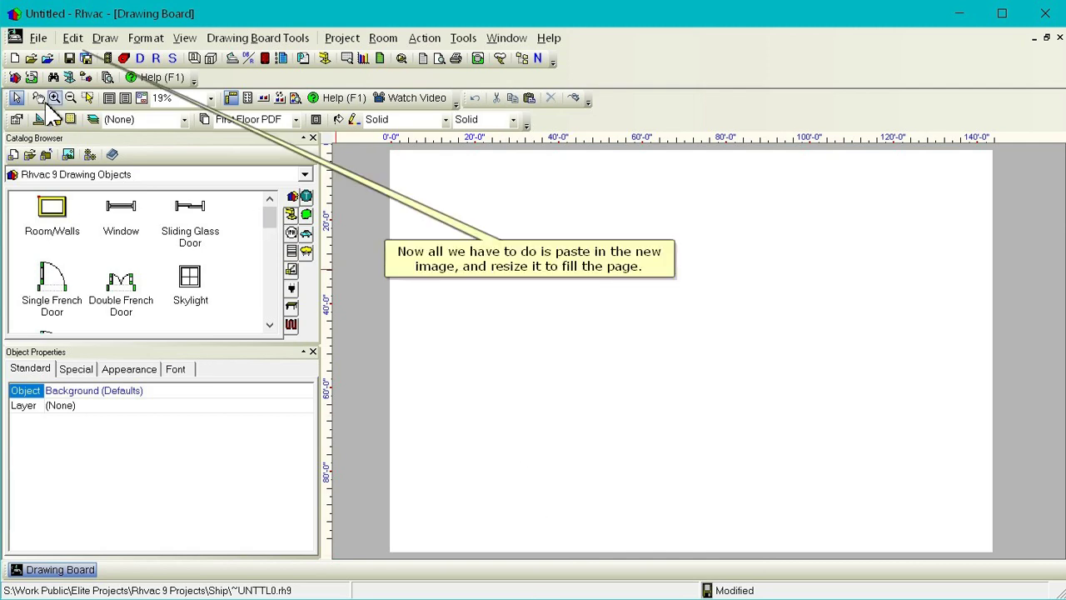
Paste the page image as monochrome and stretch it over the 144'-0" by 96'-0" page
click(72, 38)
click(110, 116)
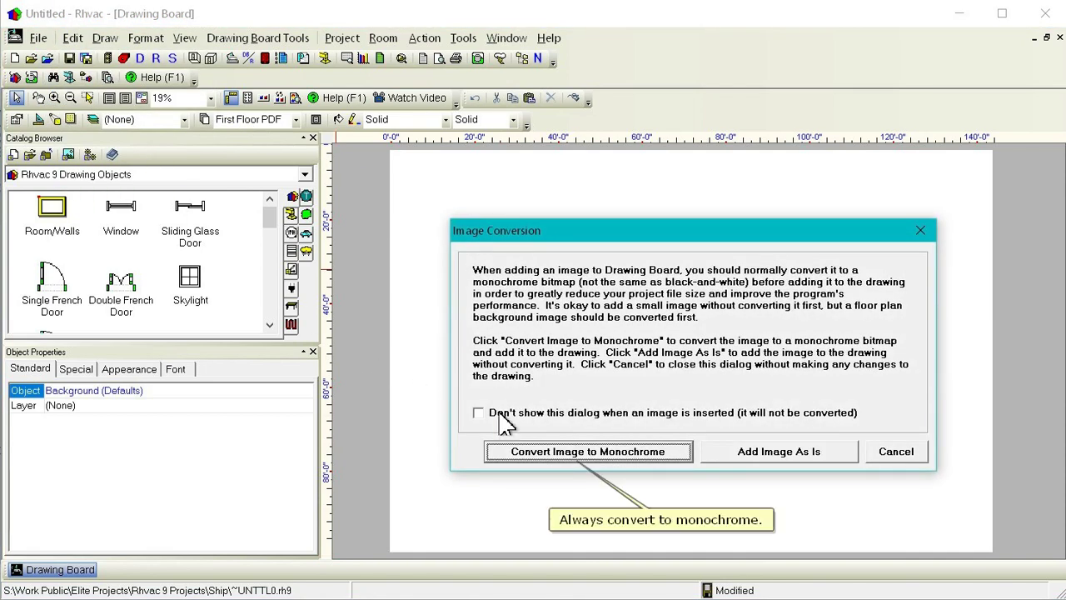
click(584, 451)
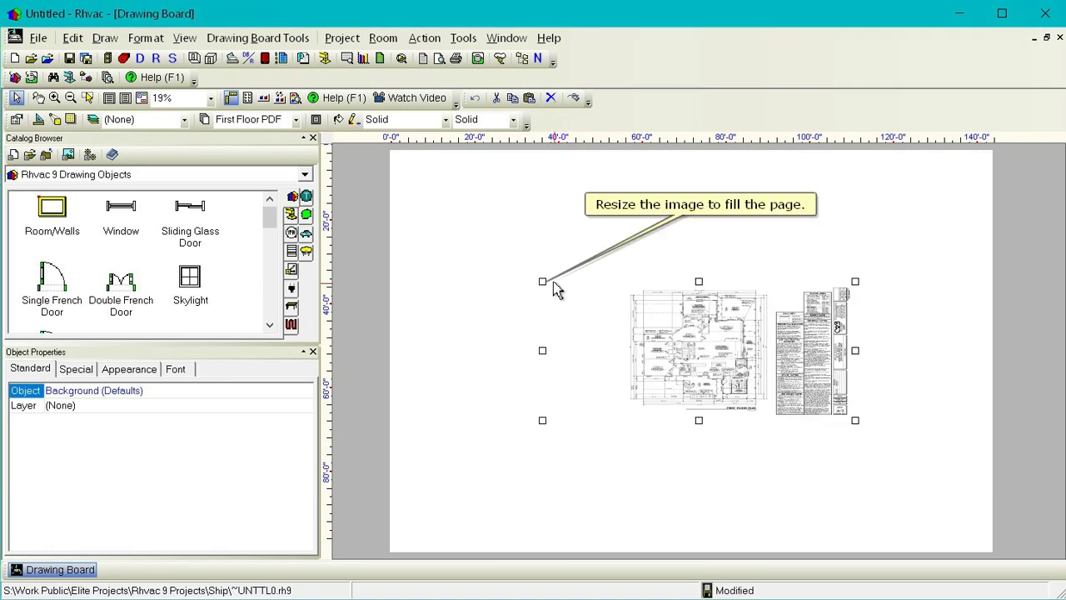
drag(542, 282, 329, 159)
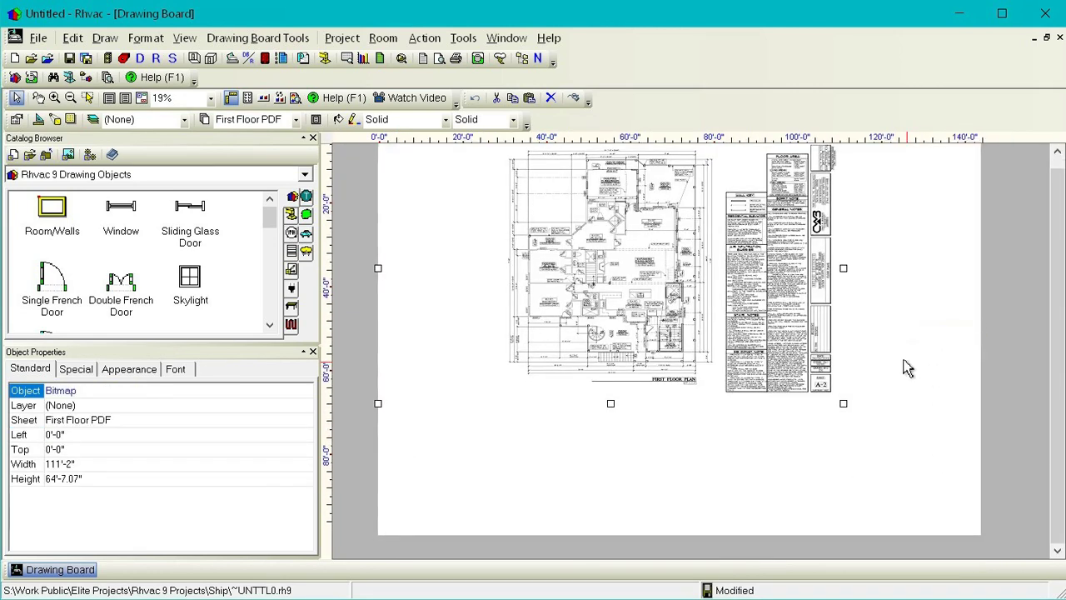
drag(843, 404, 980, 535)
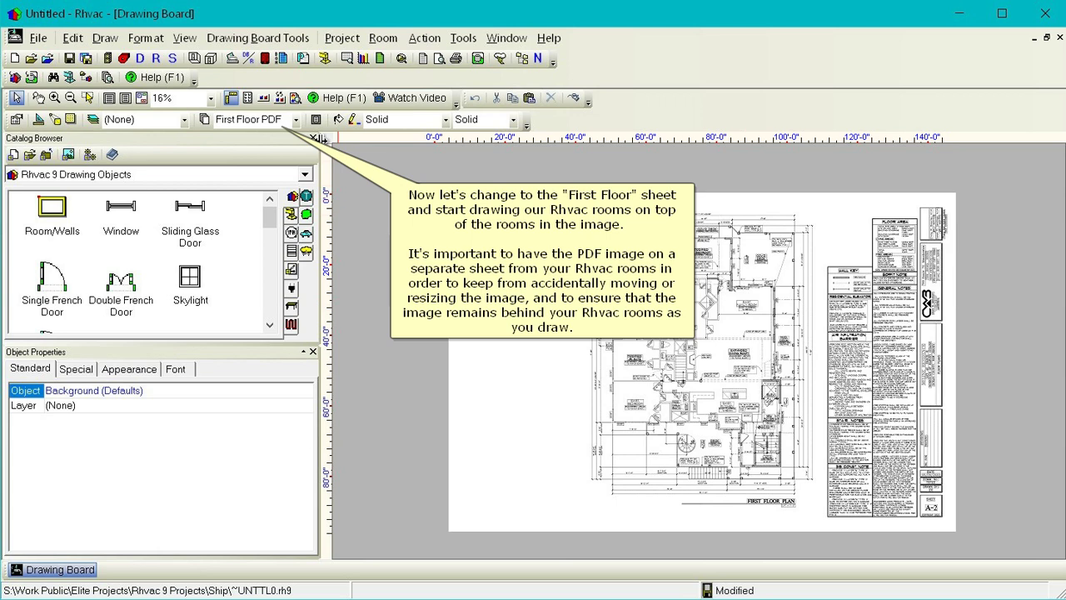
On the First Floor sheet, drop Room 1 onto the Modified Jr. Suite and resize it to 15'-0" x 11'-6"
click(296, 119)
click(300, 167)
scroll(658, 375, up, 5)
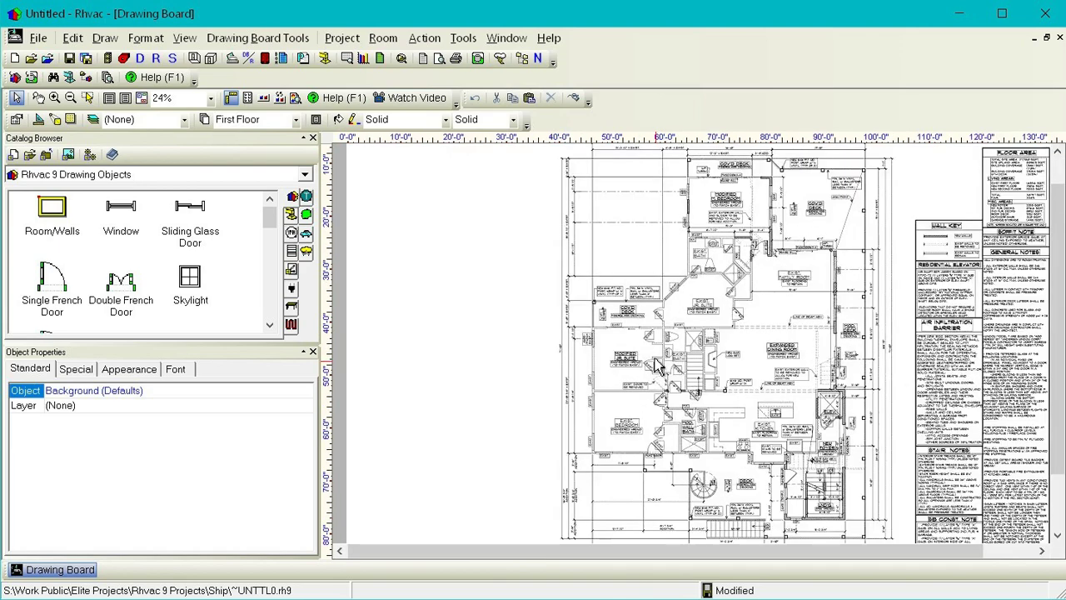
scroll(653, 389, up, 1)
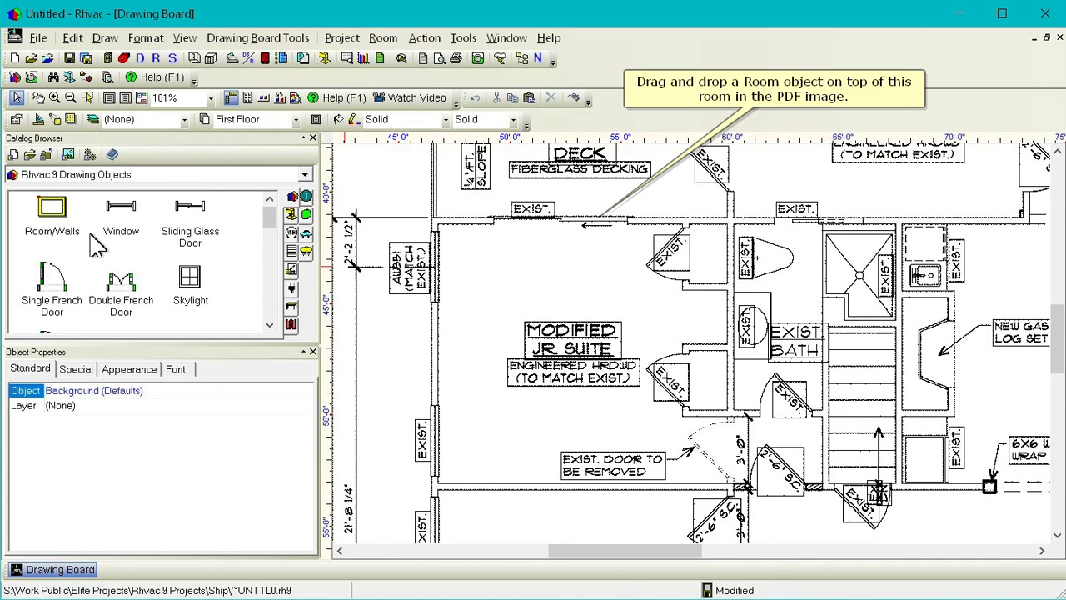
drag(46, 210, 439, 229)
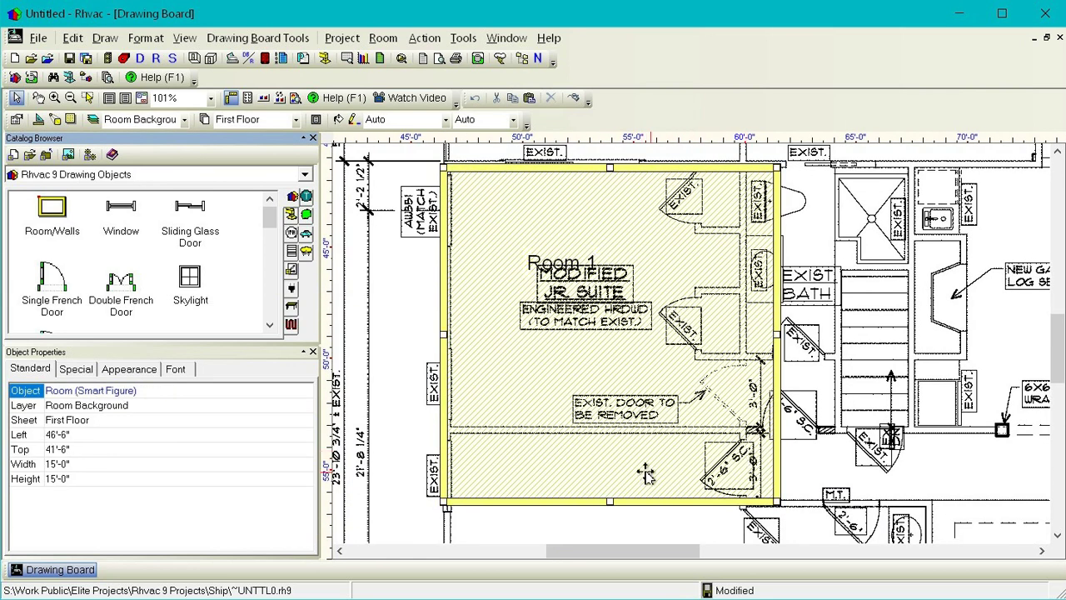
drag(776, 502, 772, 432)
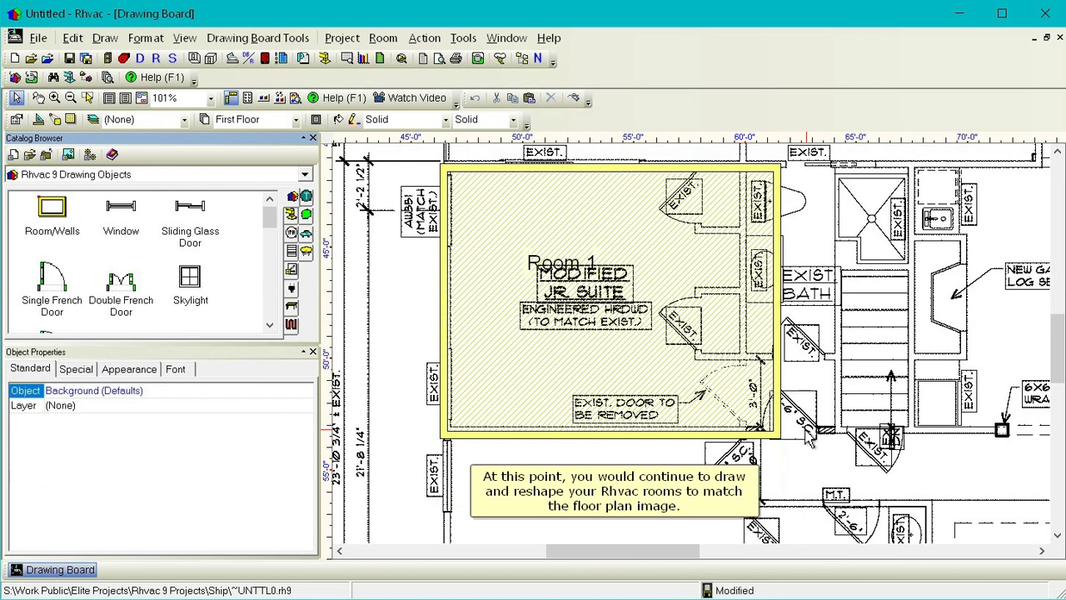